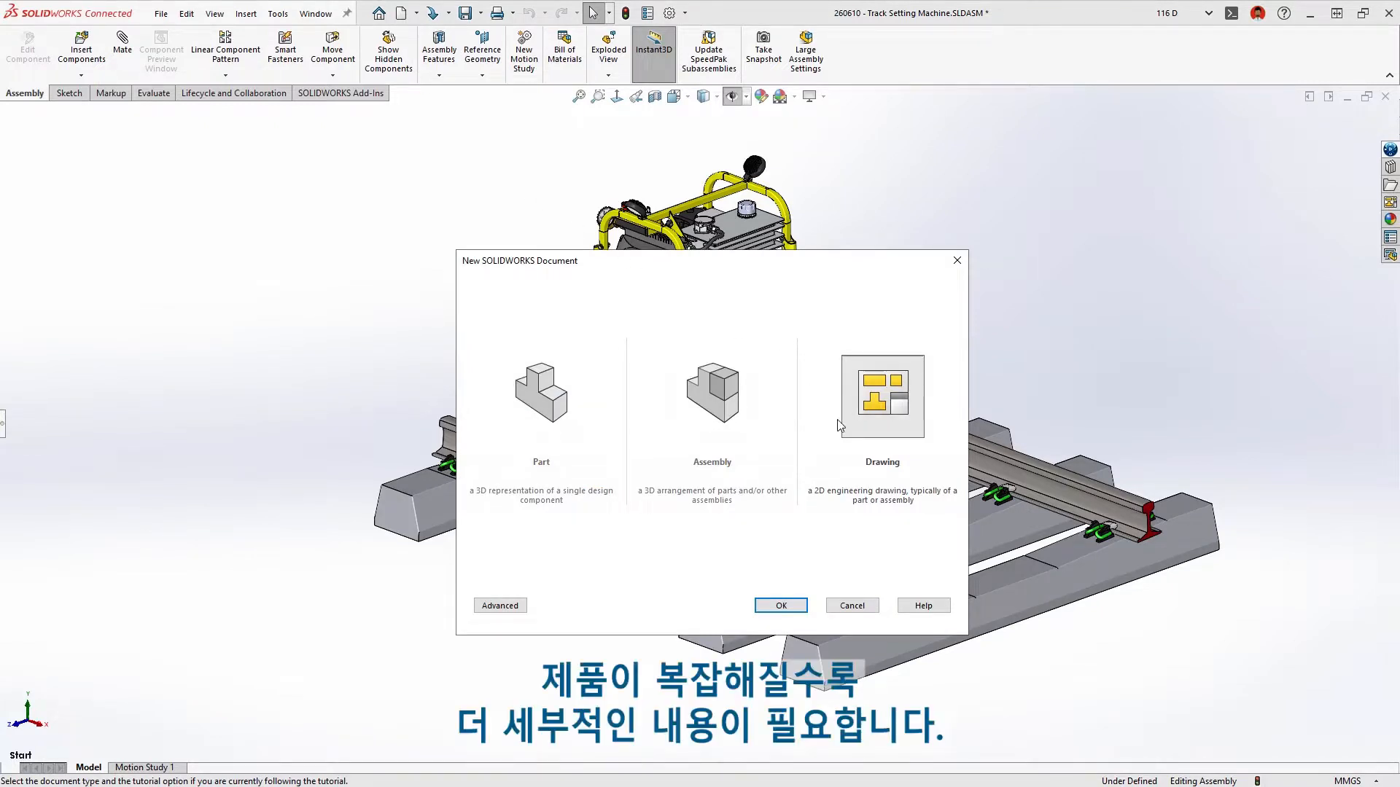
Create a drawing of the Track Setting Machine, place an isometric view on the sheet, and set the sheet scale to 1:12.
click(781, 606)
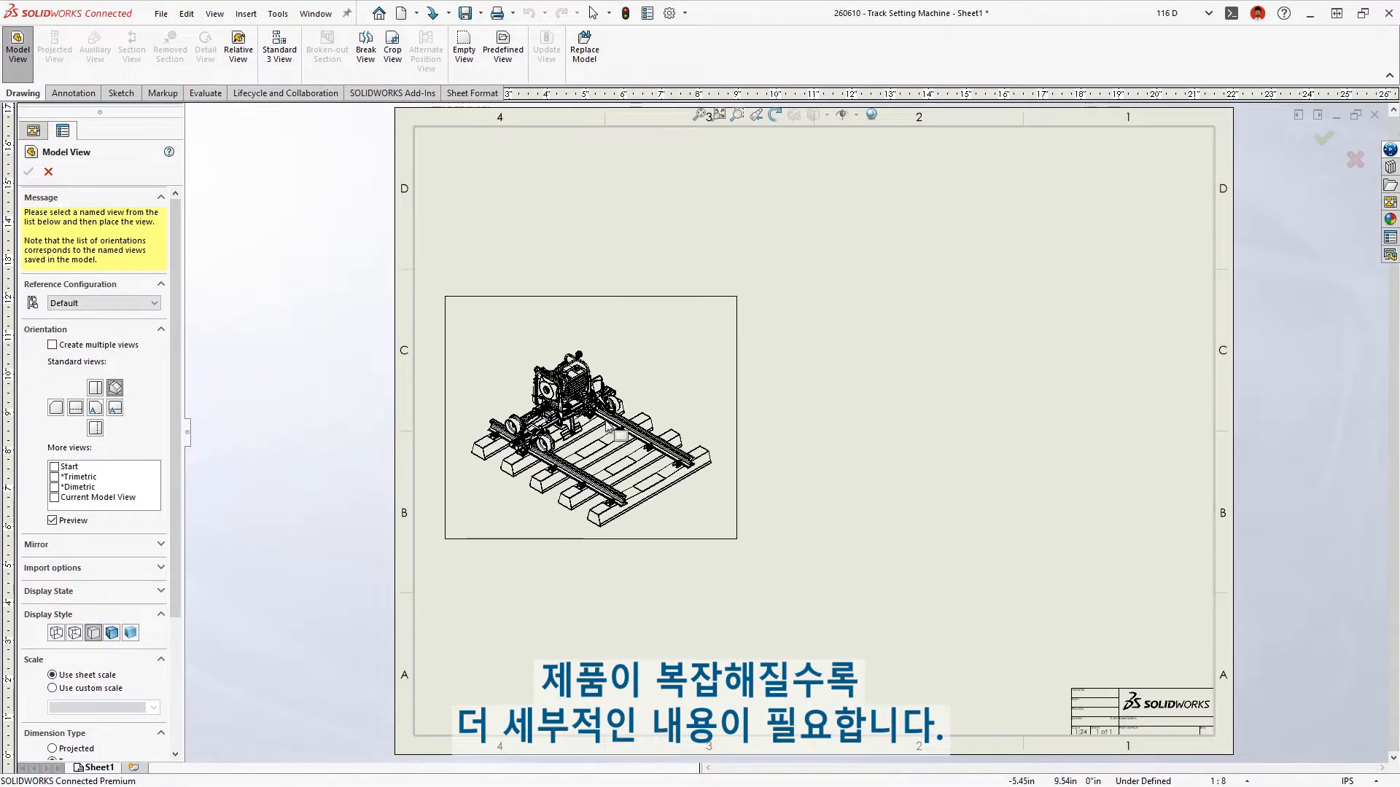
click(809, 492)
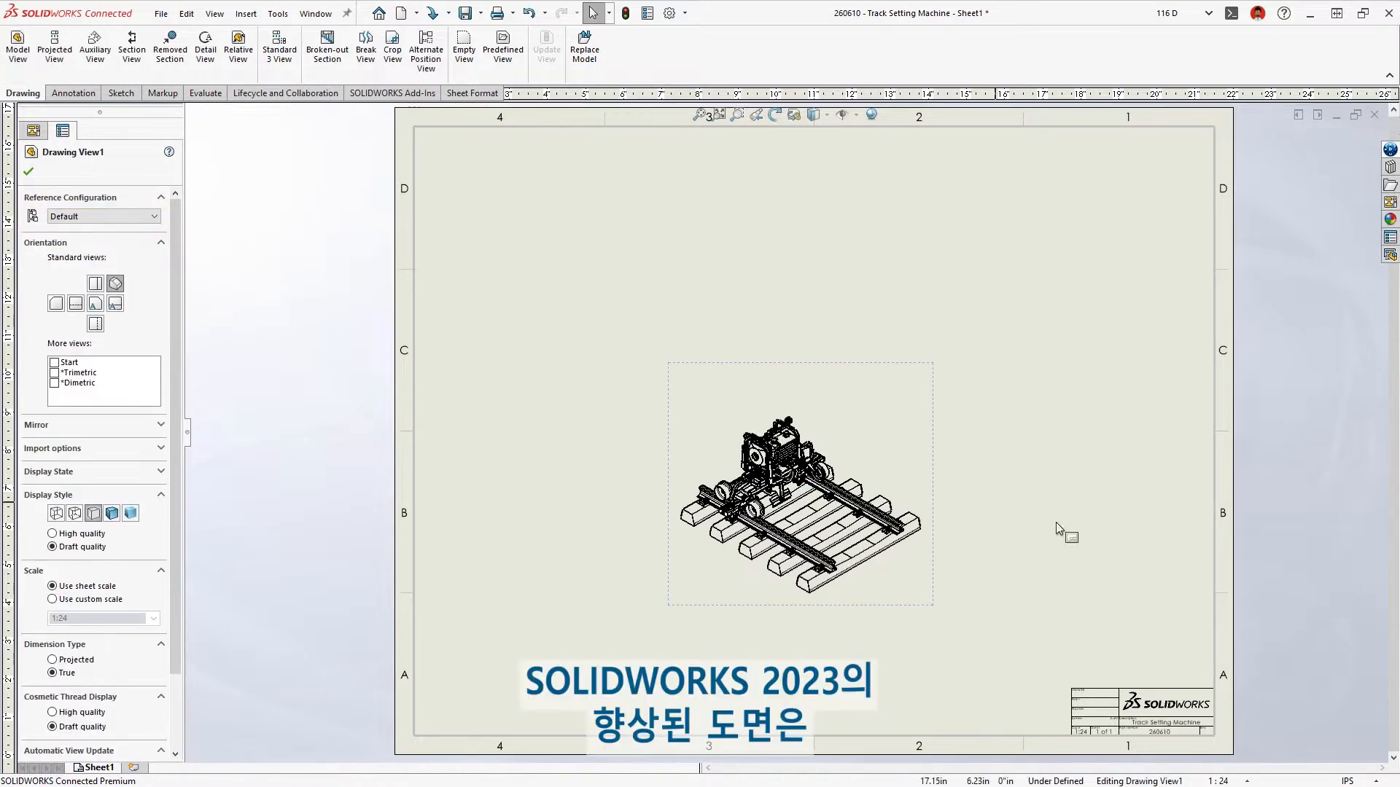
click(1217, 781)
click(1243, 493)
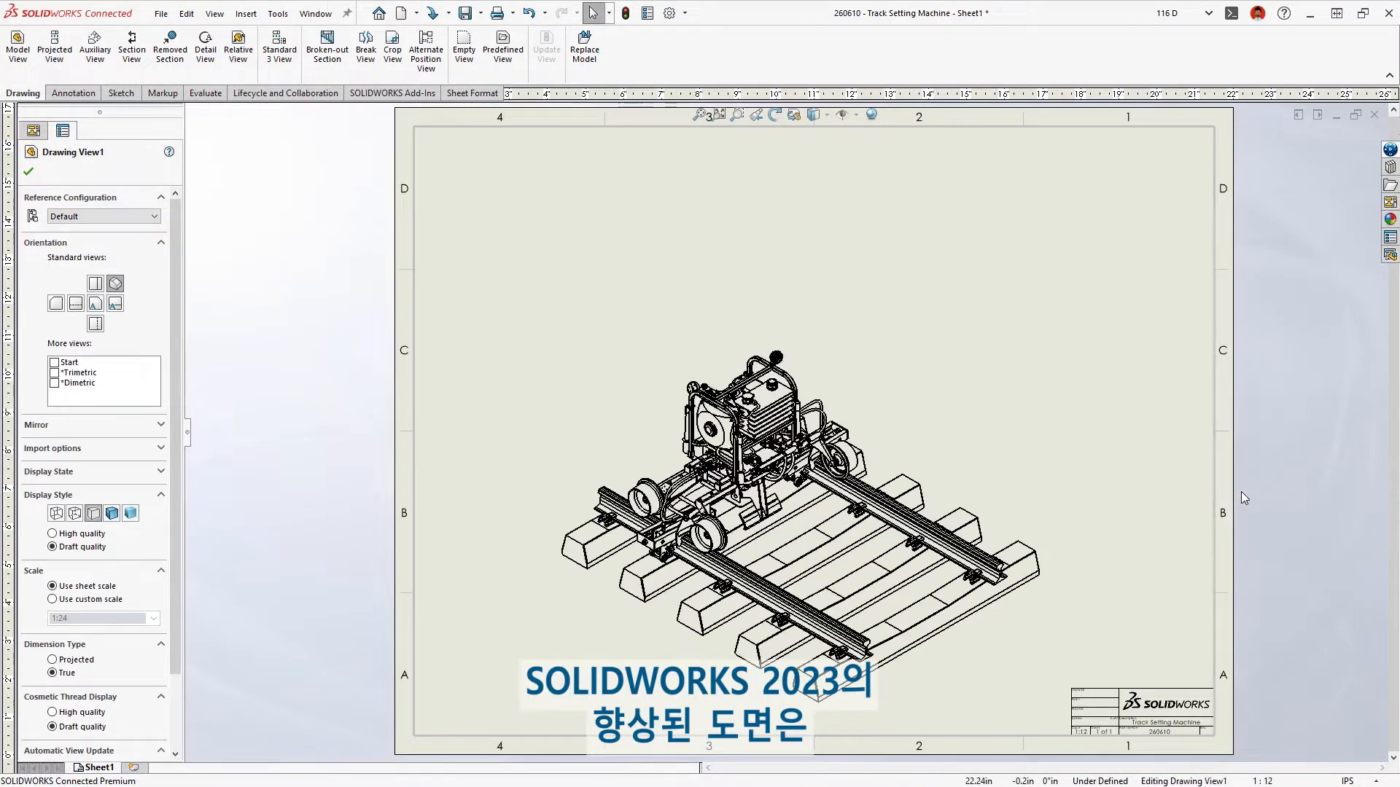
Insert a top-level bill of materials for the isometric view using the bom-simple template in the sheet's upper corner.
key(s)
click(1158, 474)
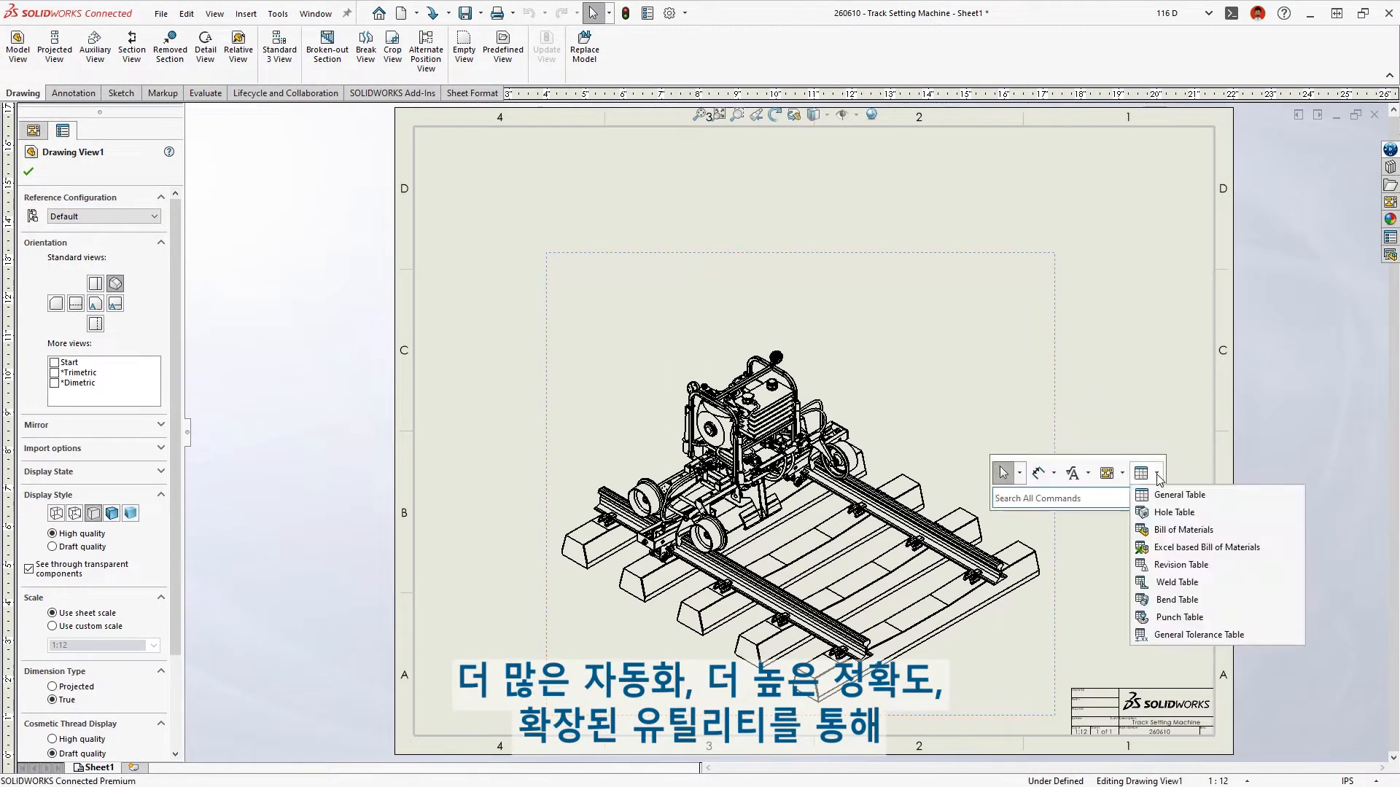
click(1182, 530)
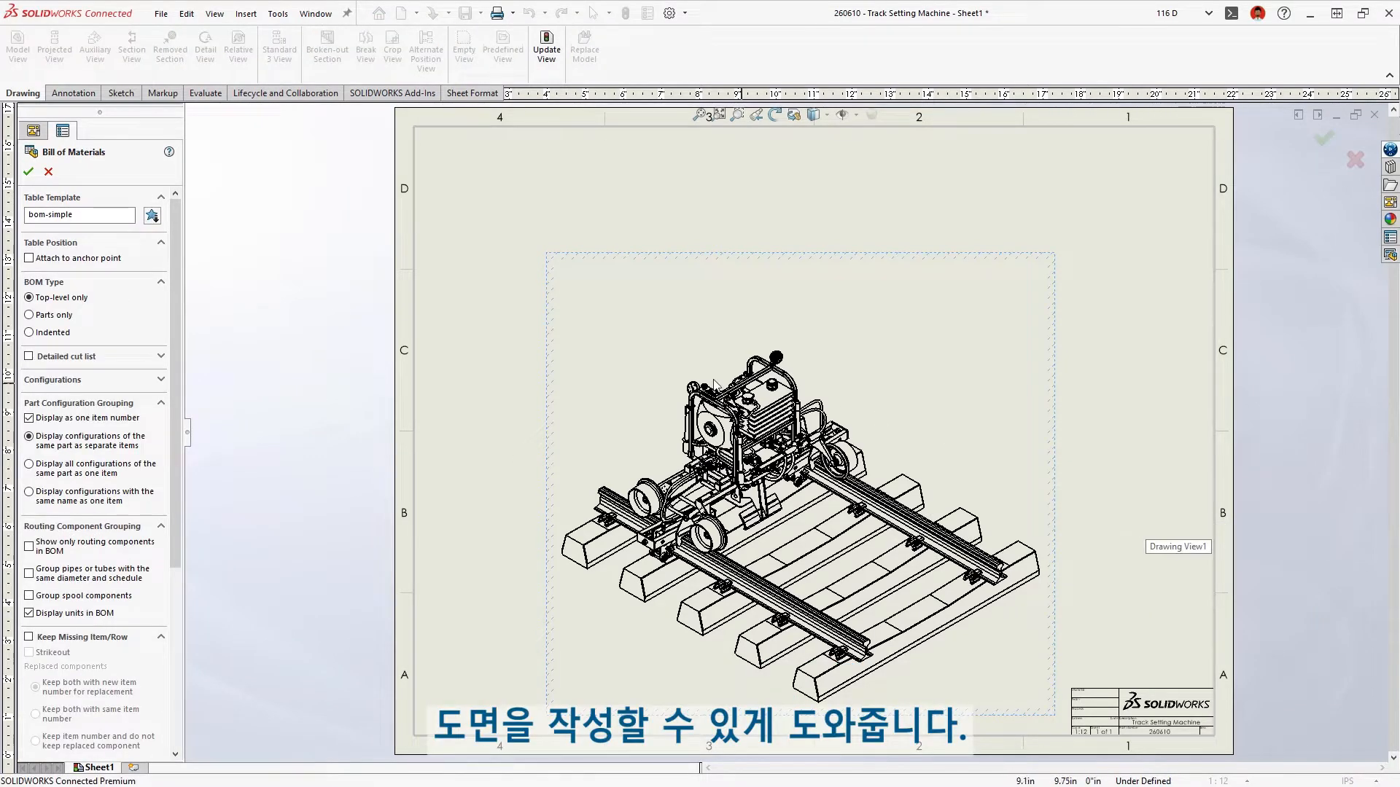
click(29, 171)
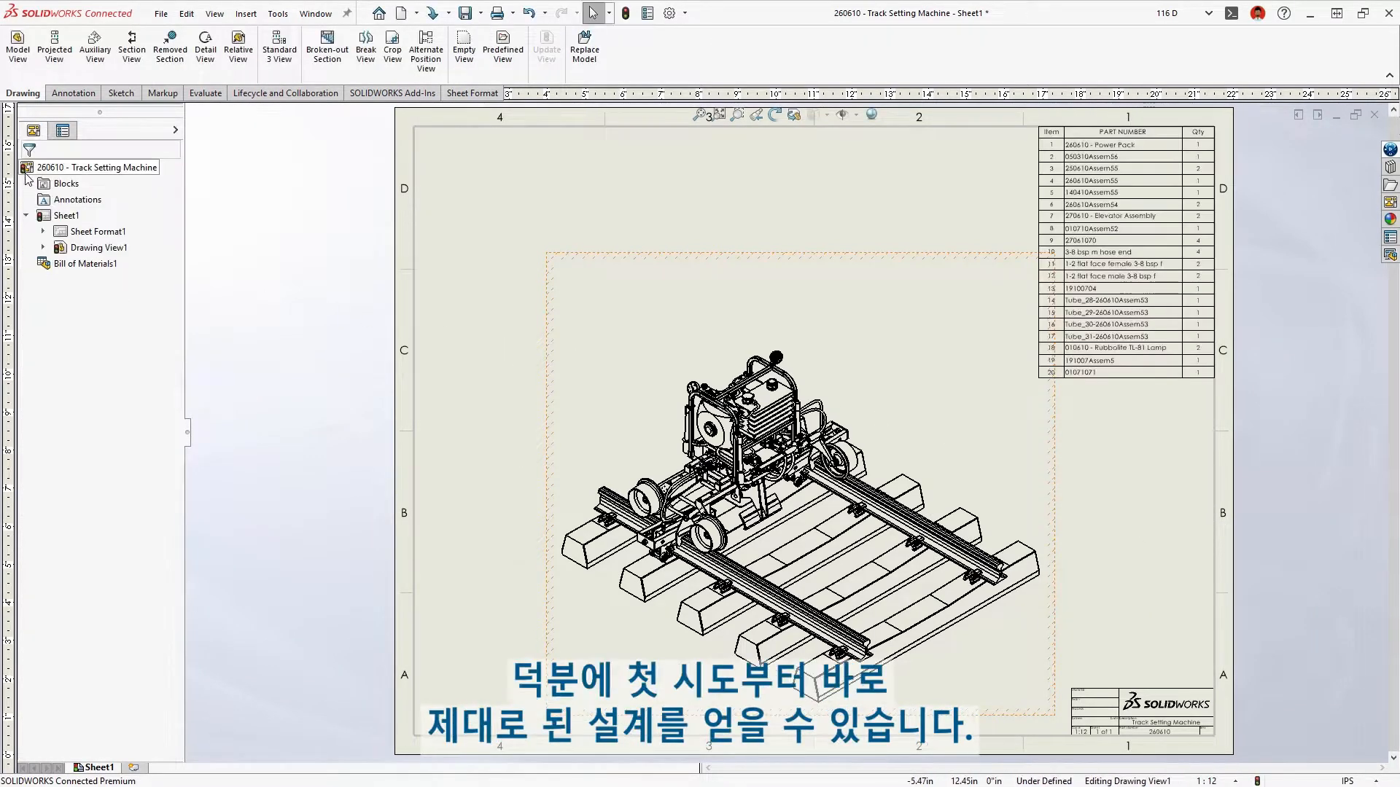
Add automatic item balloons to the isometric view of the track setting machine.
right_drag(499, 389, 557, 391)
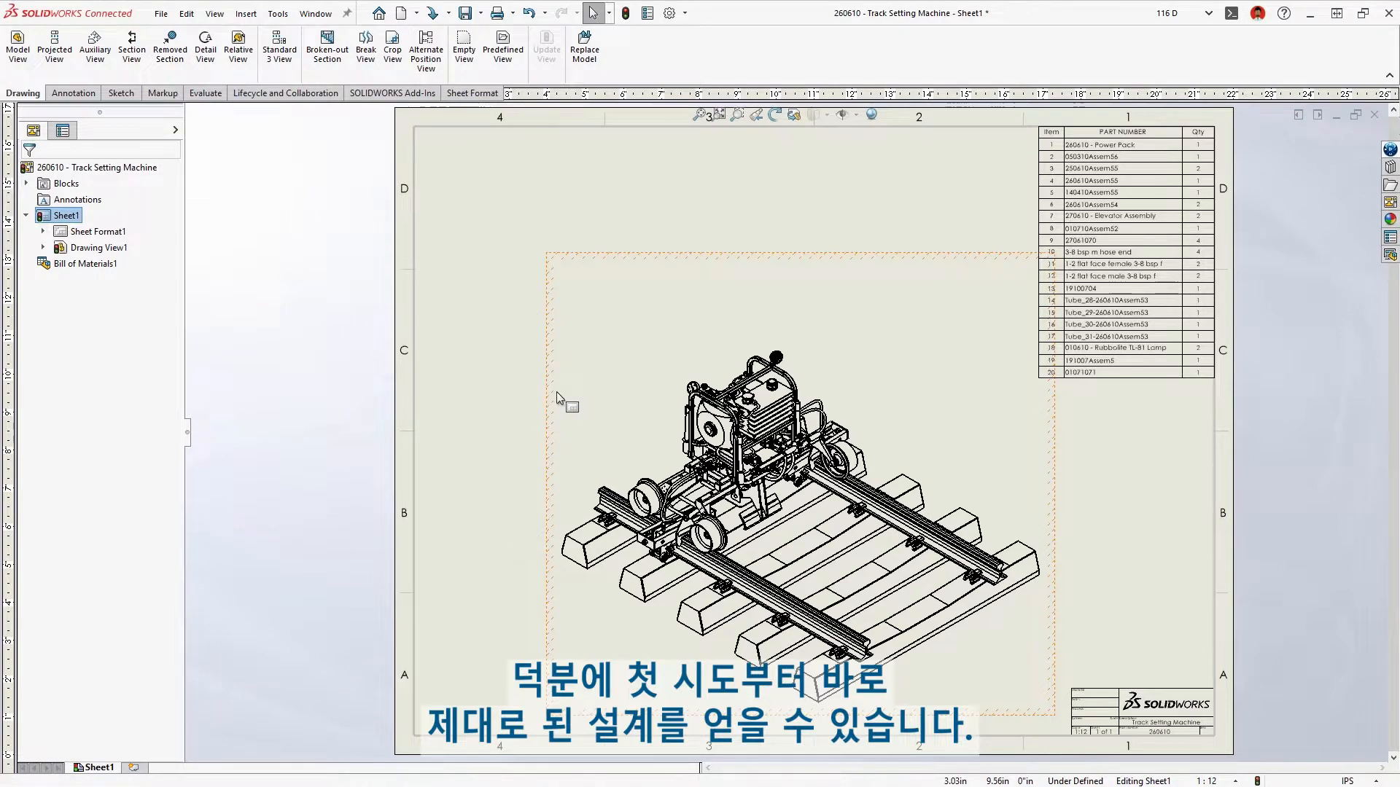
key(Return)
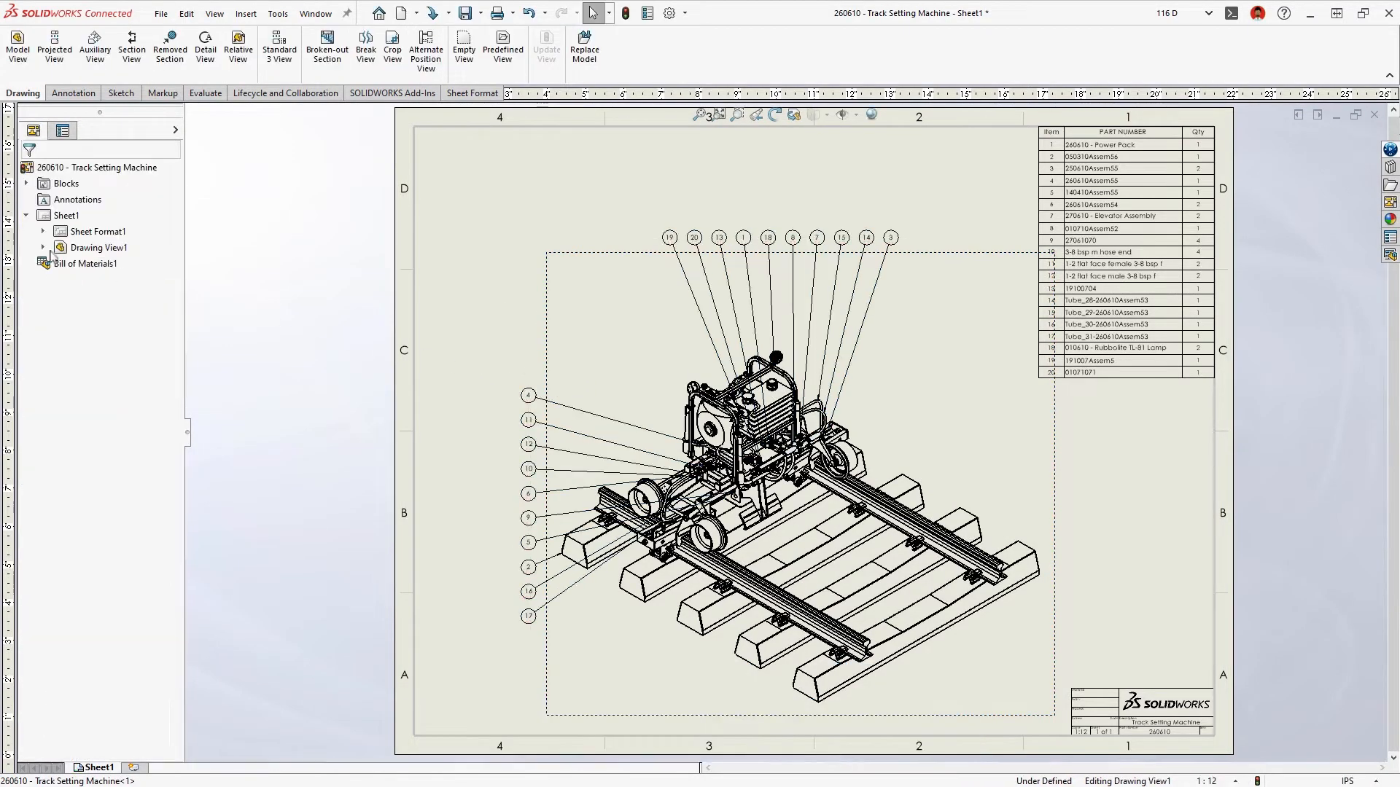
Open the drawing of the 260610 - Power Pack subassembly from the isometric view's component tree.
click(43, 247)
click(59, 263)
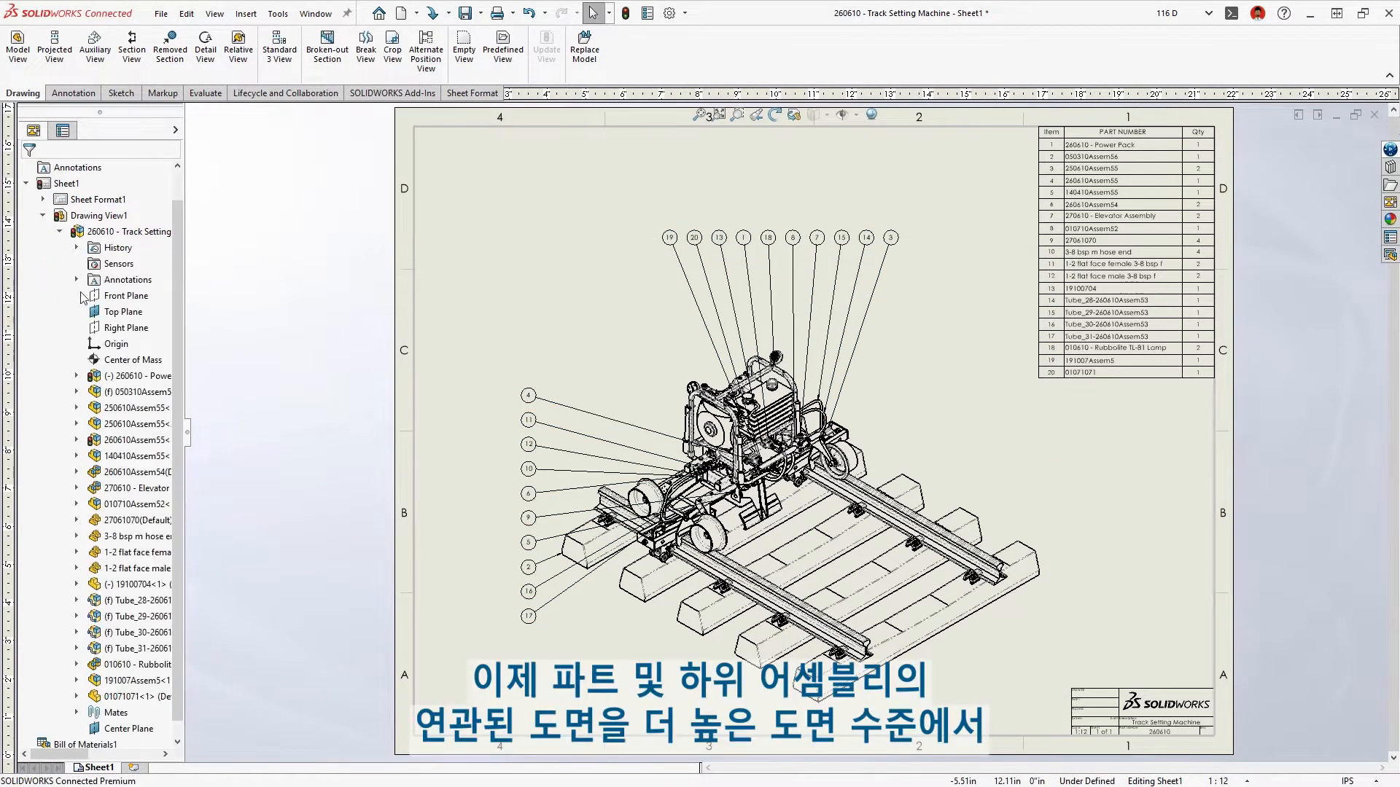
right_click(120, 375)
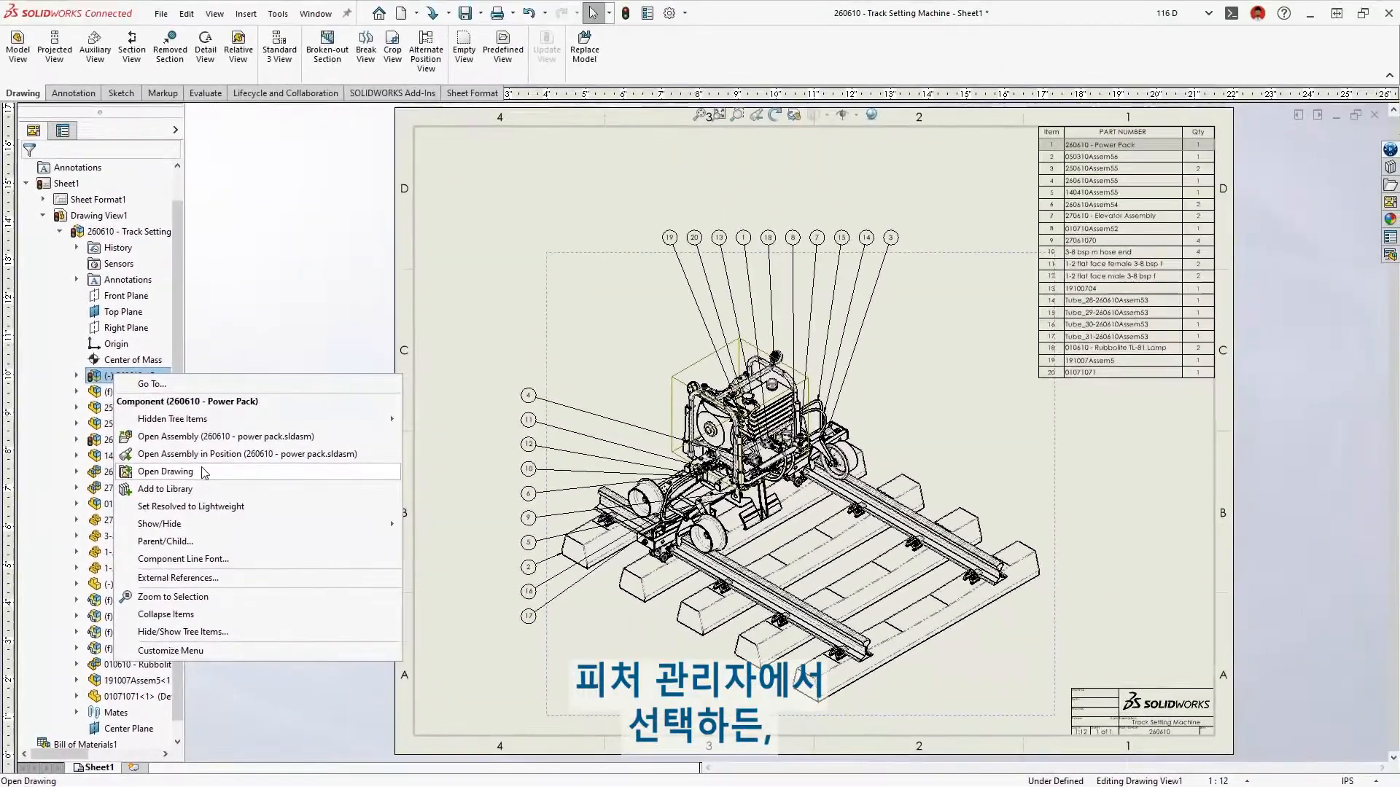
click(202, 472)
Open the Power Pack Frame's drawing from its bill of materials row and select the frame in the shaded view.
right_click(393, 189)
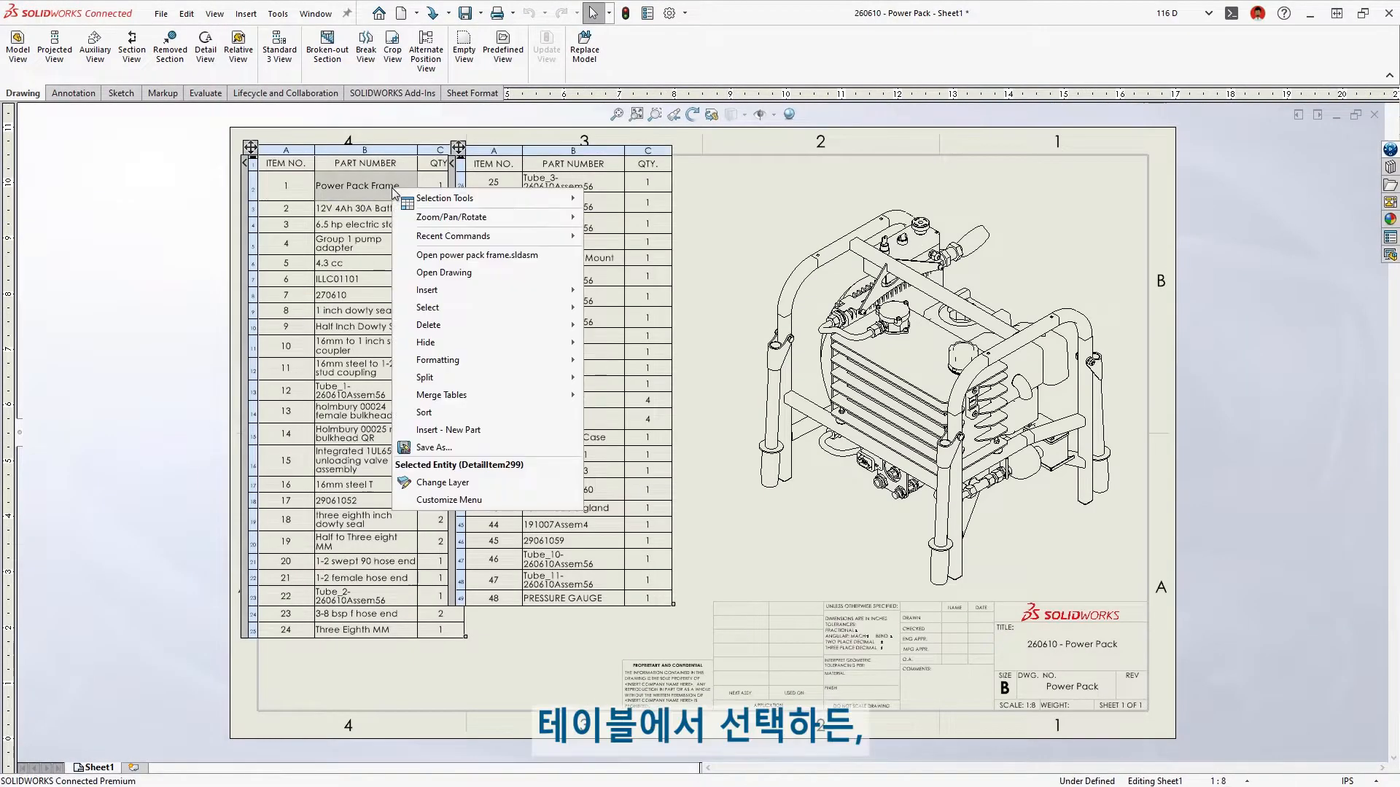
click(405, 274)
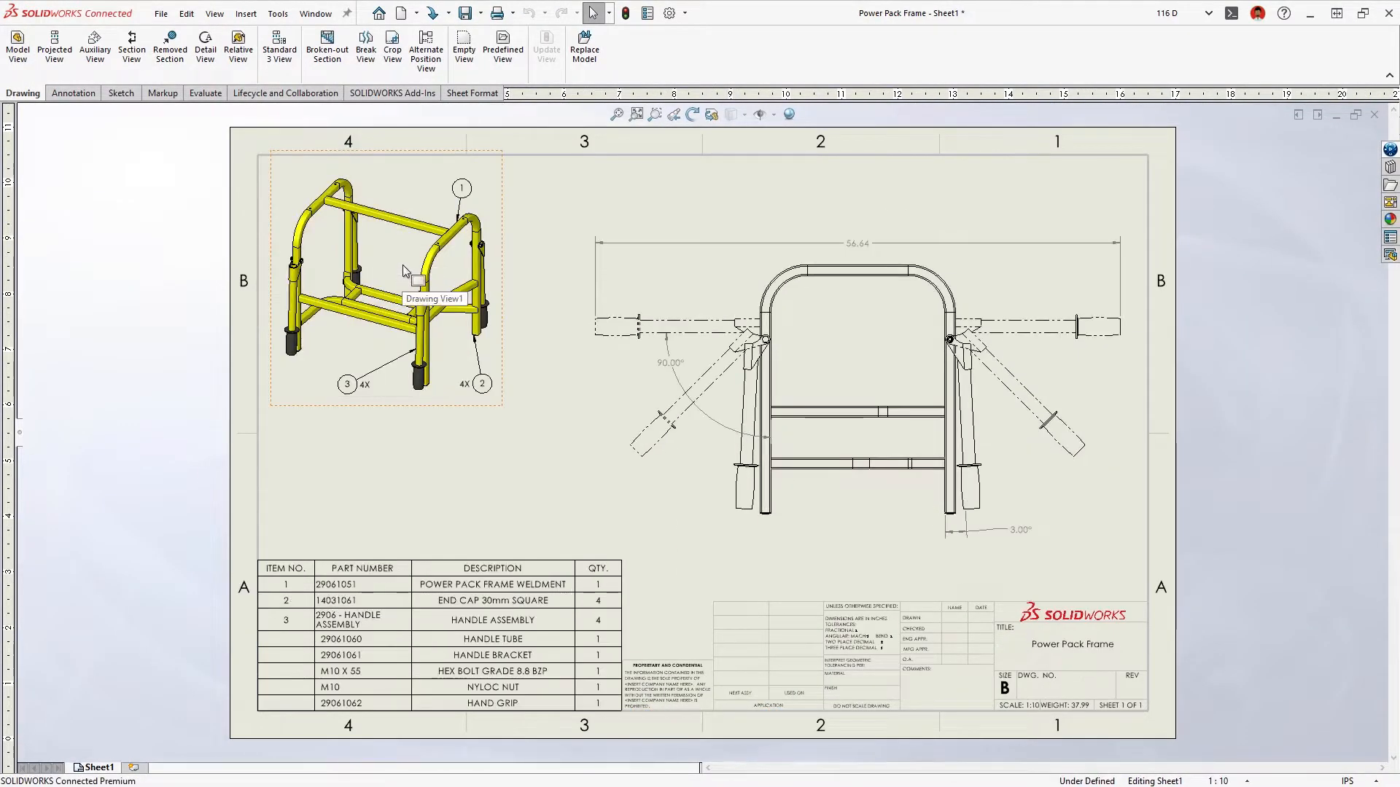
click(407, 228)
click(448, 181)
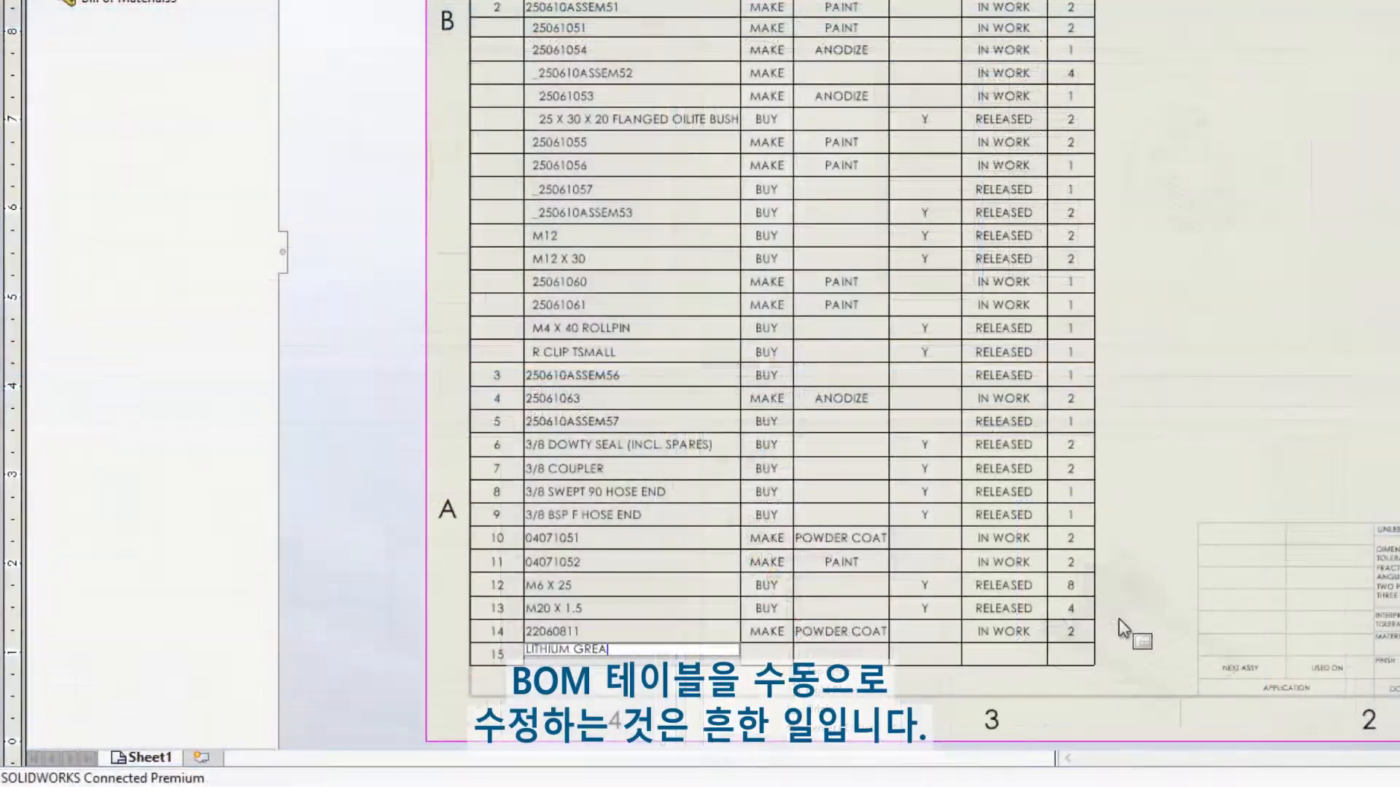
Complete item row 15, LITHIUM GREASE, with source BUY, maturity RELEASED and quantity 1.
key(Tab)
text(BUY)
key(Tab)
key(Tab)
key(Tab)
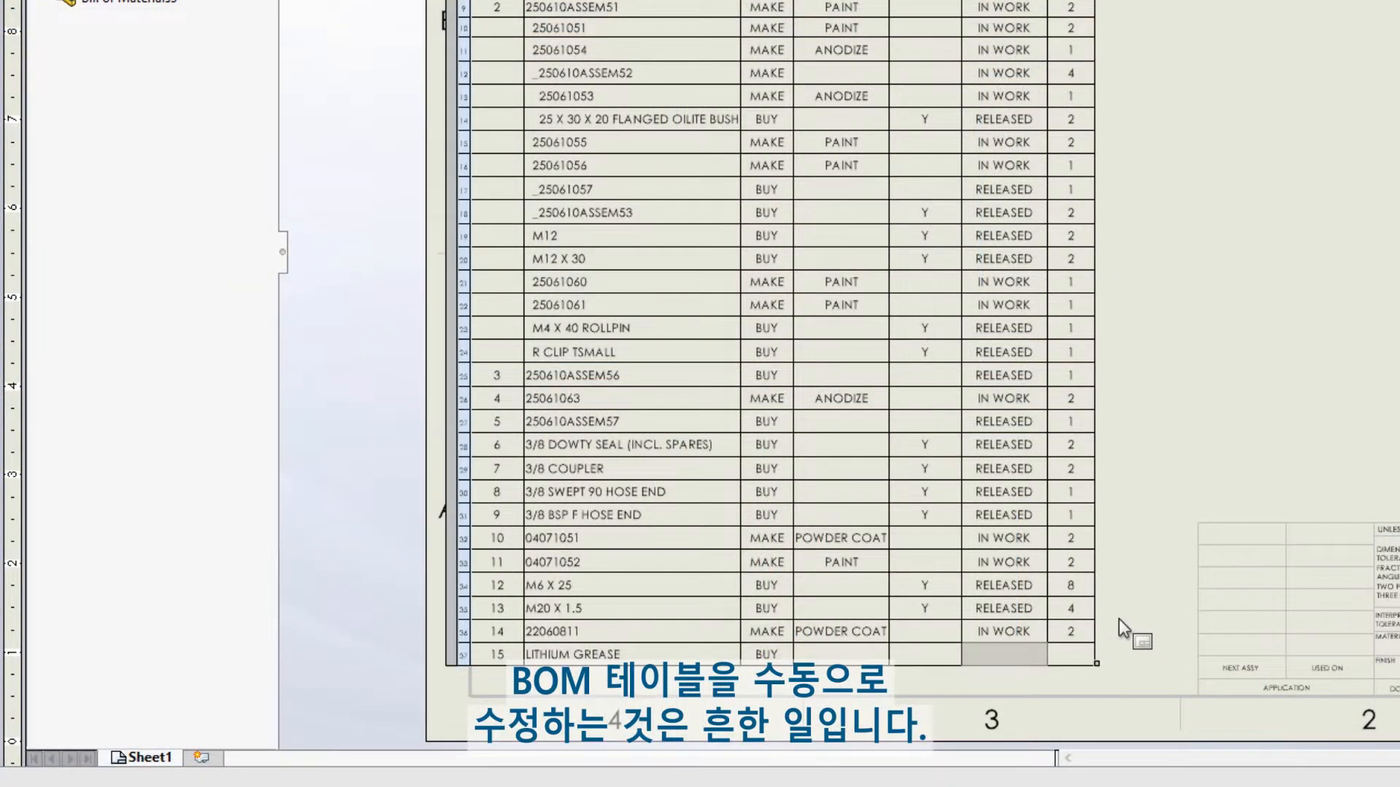
text(RELEASED)
key(Tab)
text(1)
key(Return)
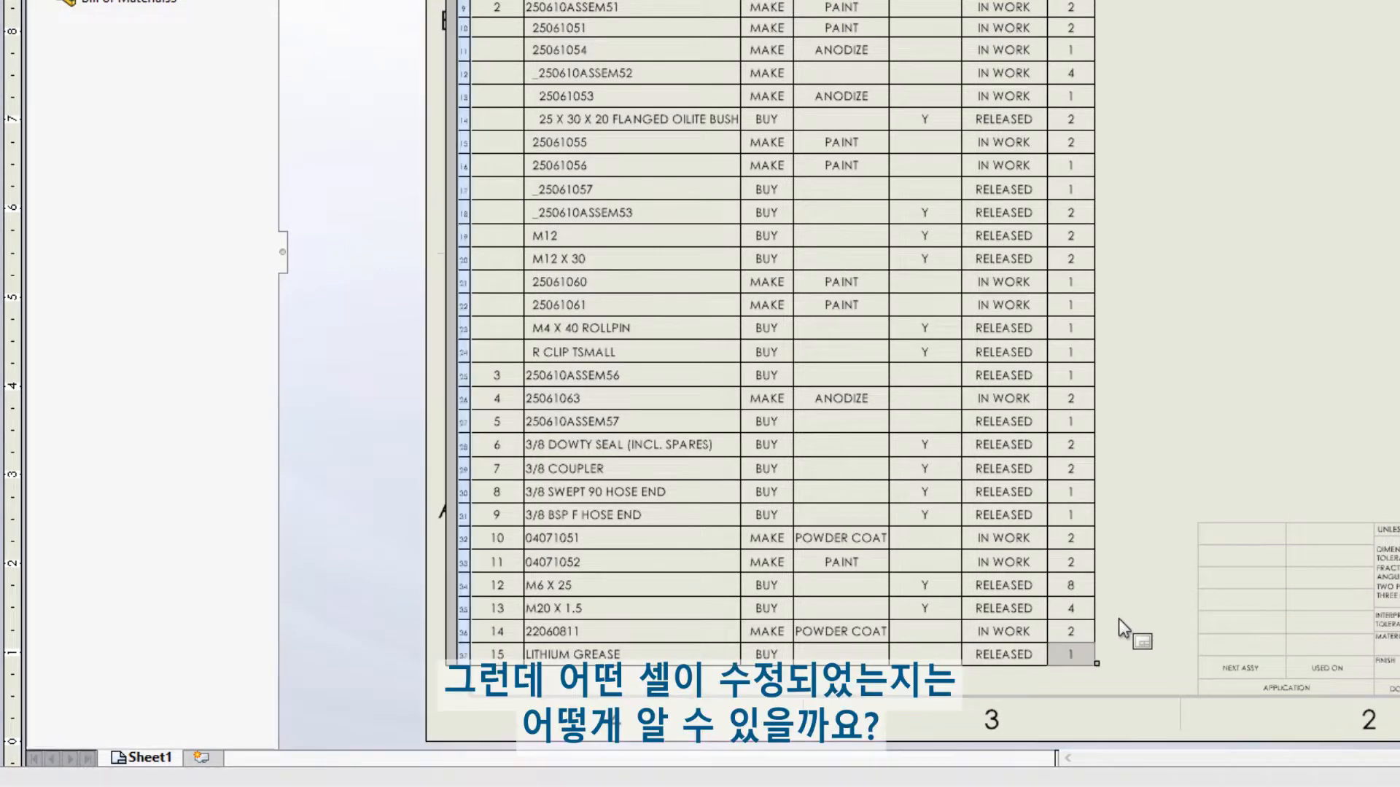
Override the quantity of the 3/8 DOWTY SEAL (INCL. SPARES) row with 4.
click(1074, 447)
text(4)
key(Return)
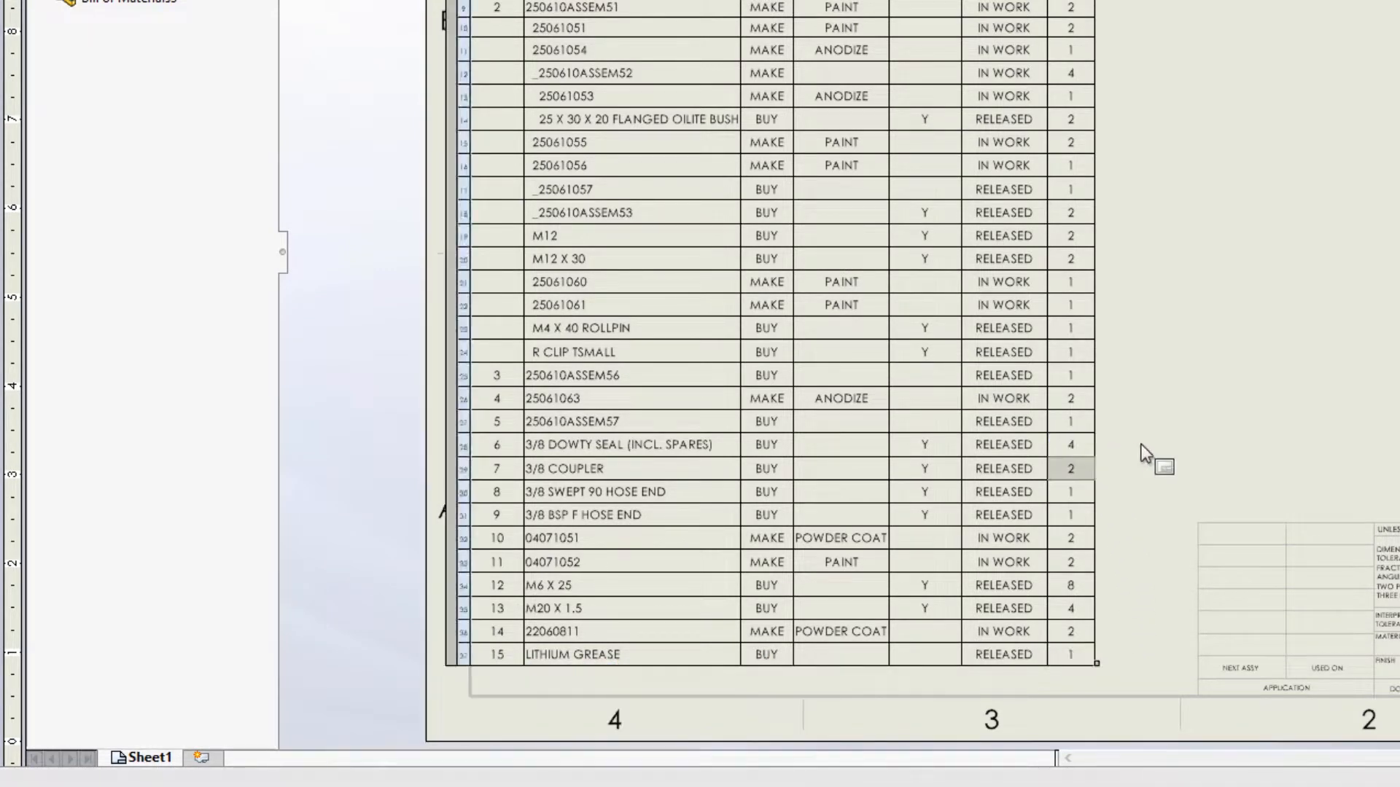
click(1140, 444)
click(1097, 441)
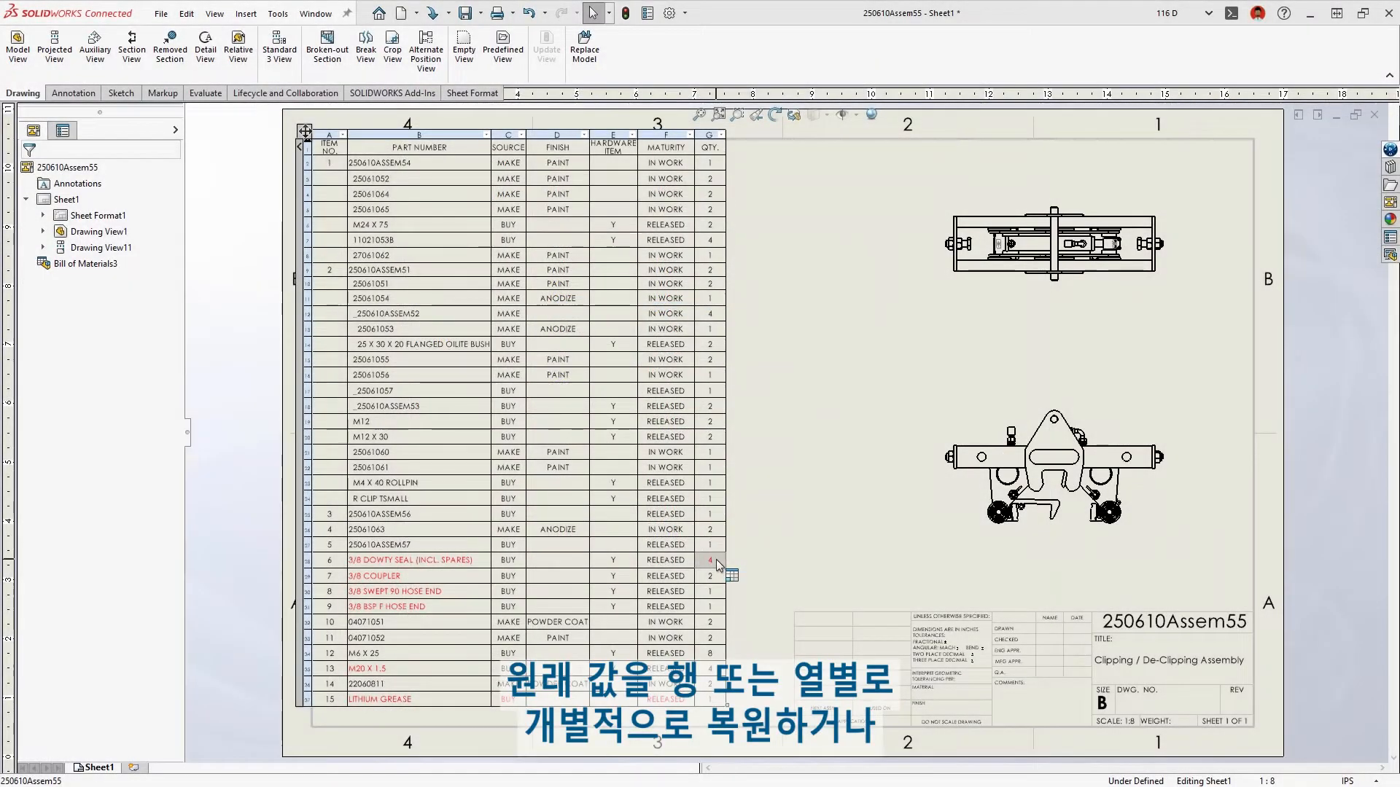
Restore the original quantity value of the 3/8 DOWTY SEAL (INCL. SPARES) row.
right_click(721, 560)
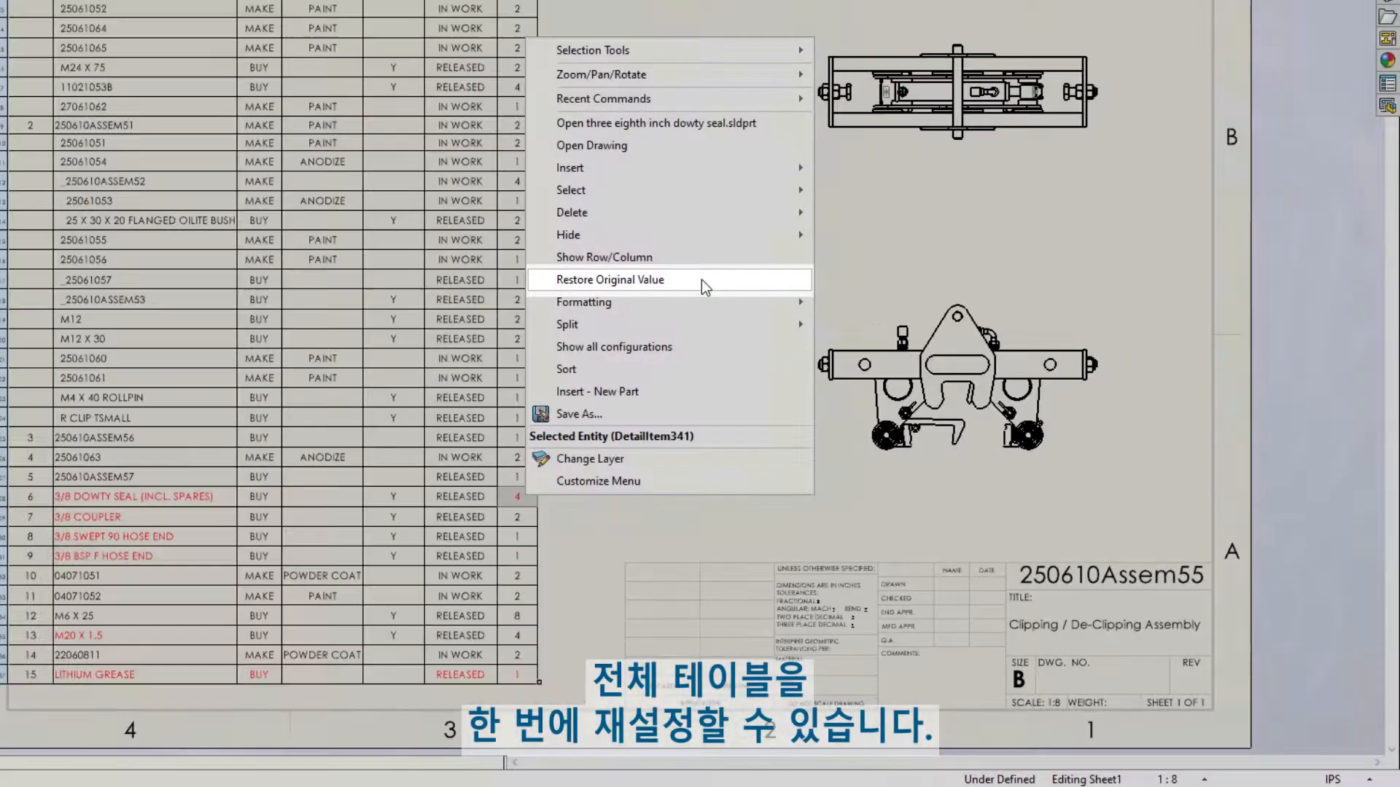
click(701, 279)
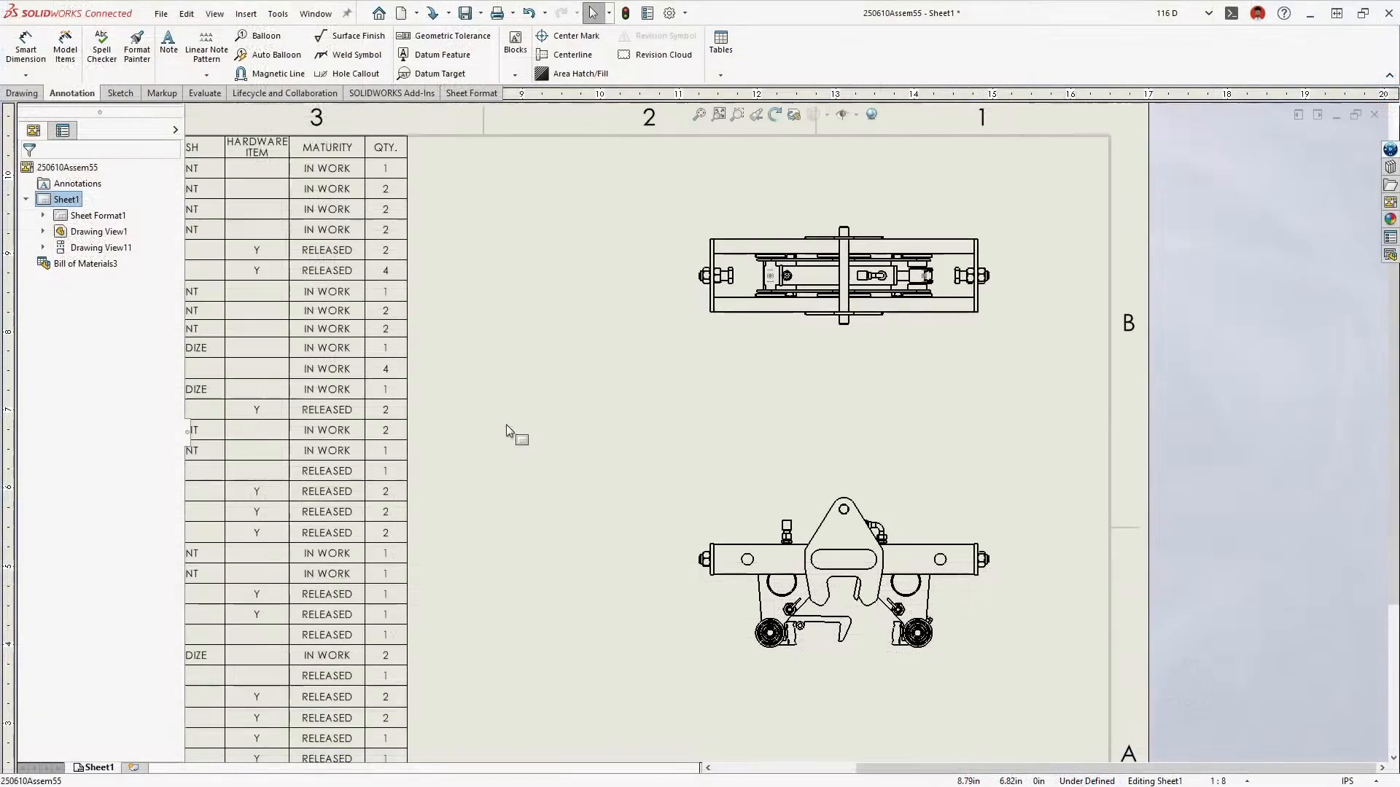
Add automatic balloons to both assembly views with the quantity shown beside each balloon using the X denotation.
right_drag(506, 425, 573, 423)
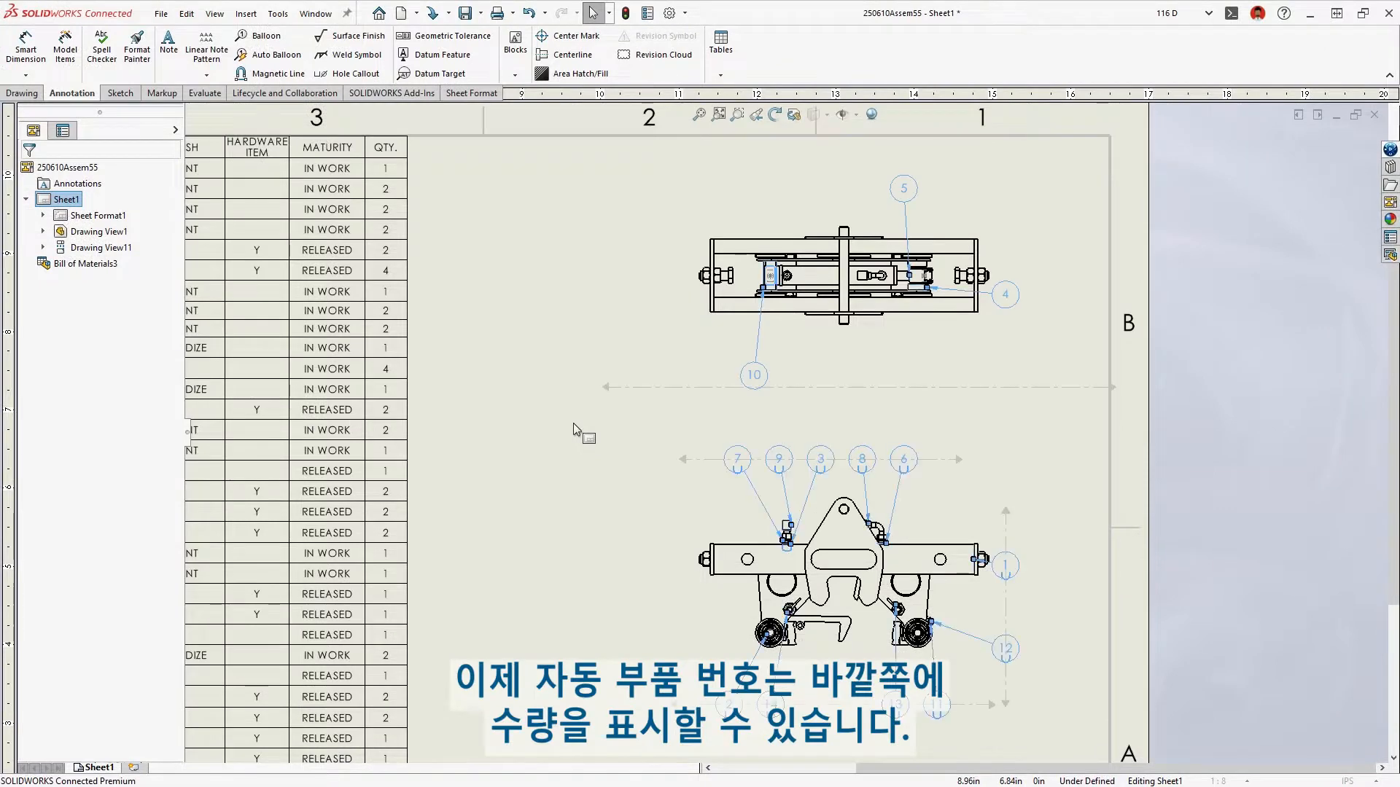
click(29, 520)
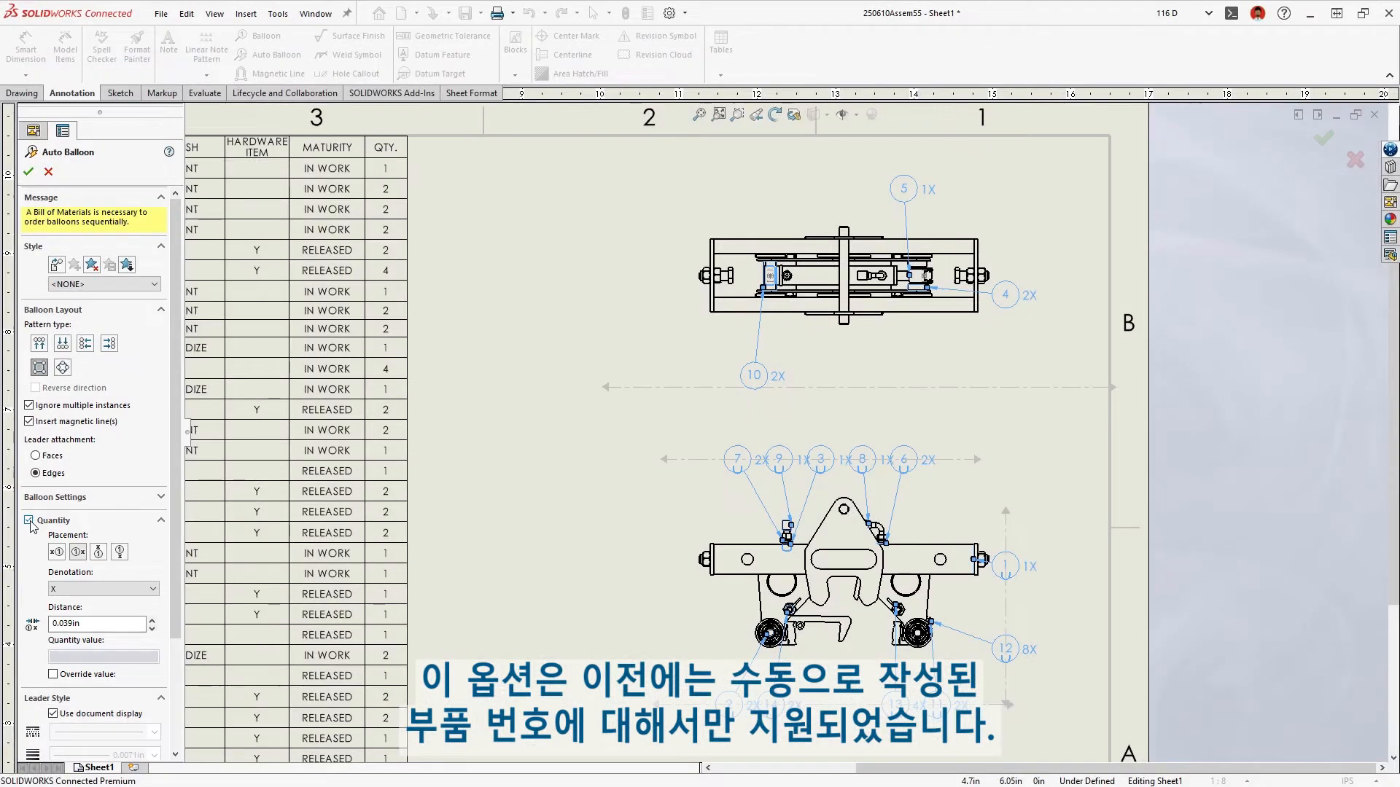
click(28, 172)
Move balloons 10, 5 and 4 of the upper view onto the magnetic line beneath that view.
drag(753, 376, 717, 393)
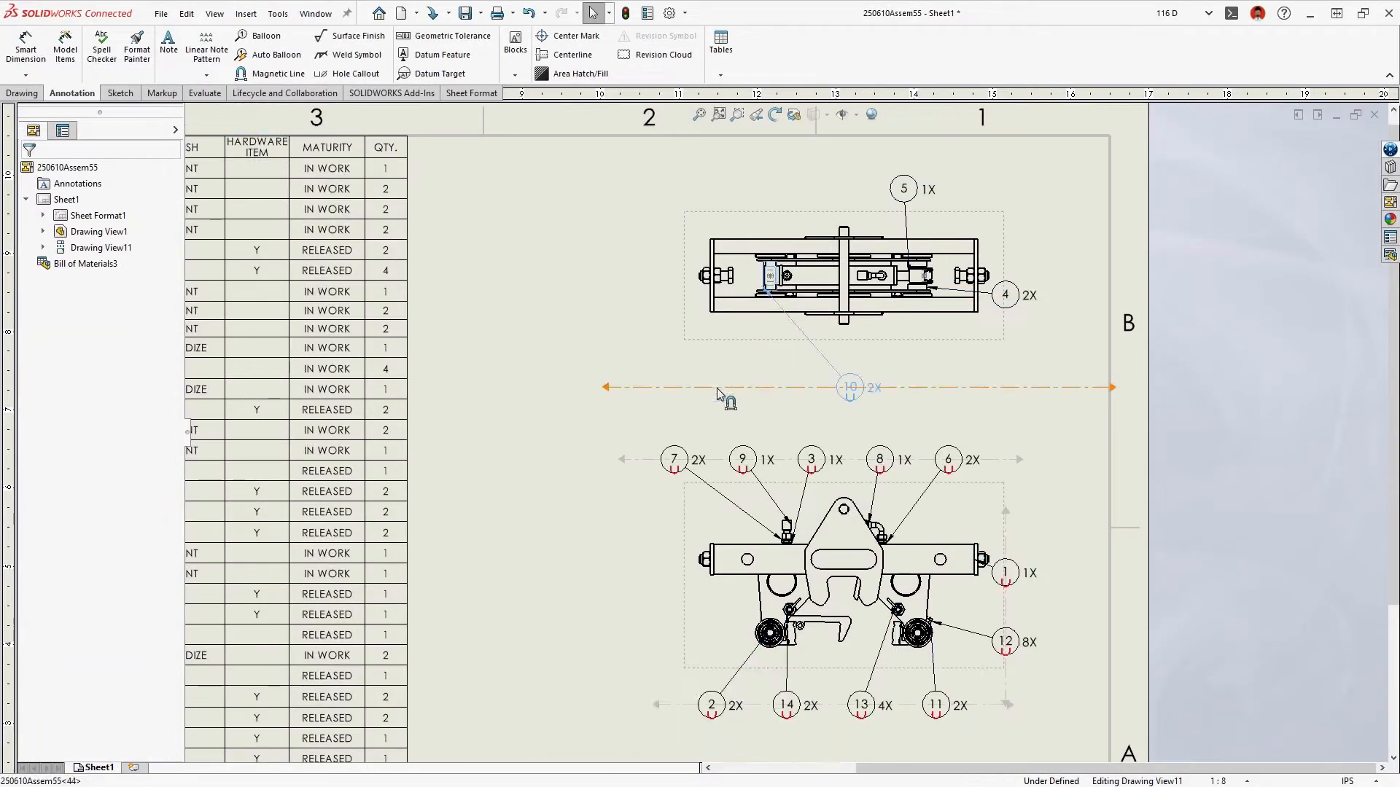
drag(904, 189, 926, 389)
drag(1005, 295, 1031, 393)
Lengthen the magnetic line beneath the lower view at both ends to spread its balloons wider.
drag(656, 705, 574, 705)
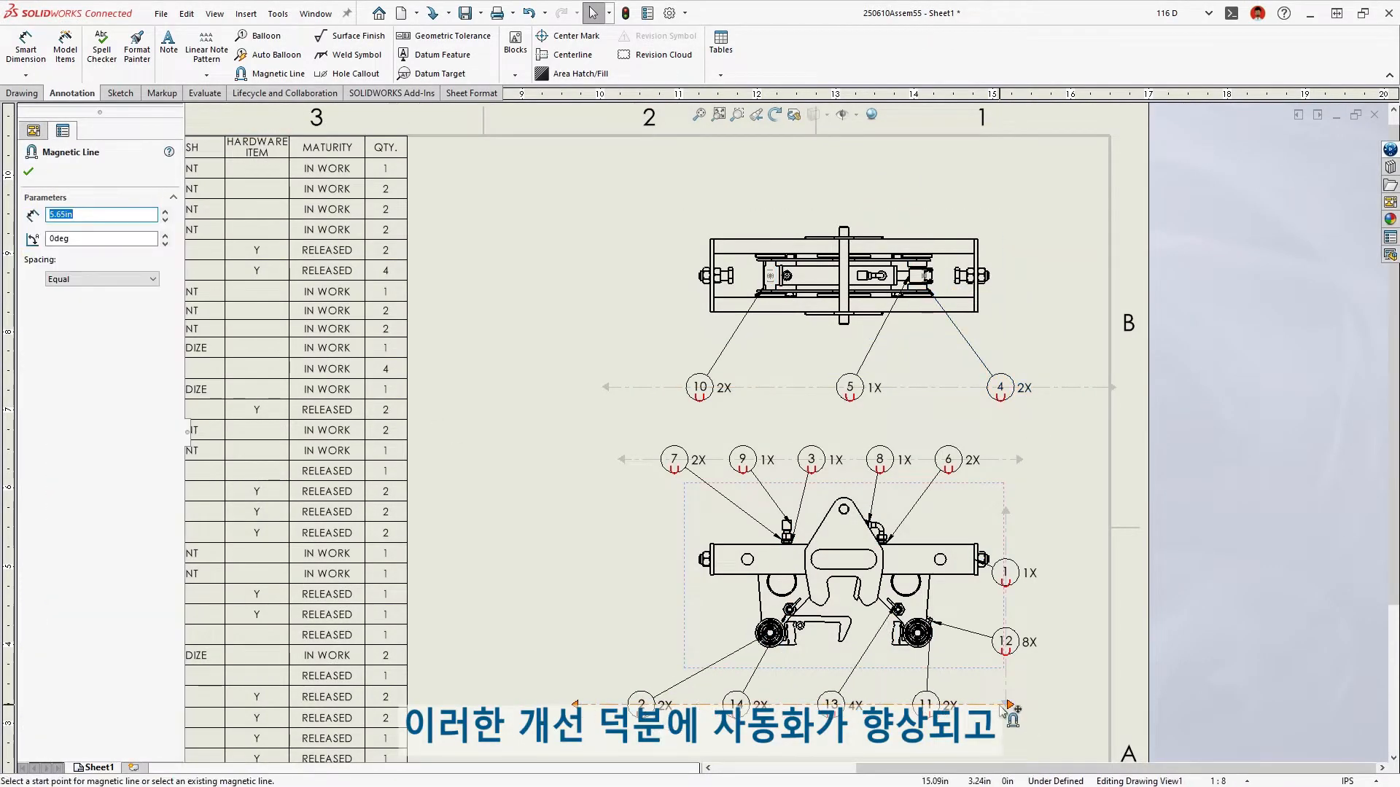
drag(1009, 705, 587, 362)
key(Escape)
Change the quantity denotation of all selected balloons to a lowercase x.
click(167, 573)
click(144, 633)
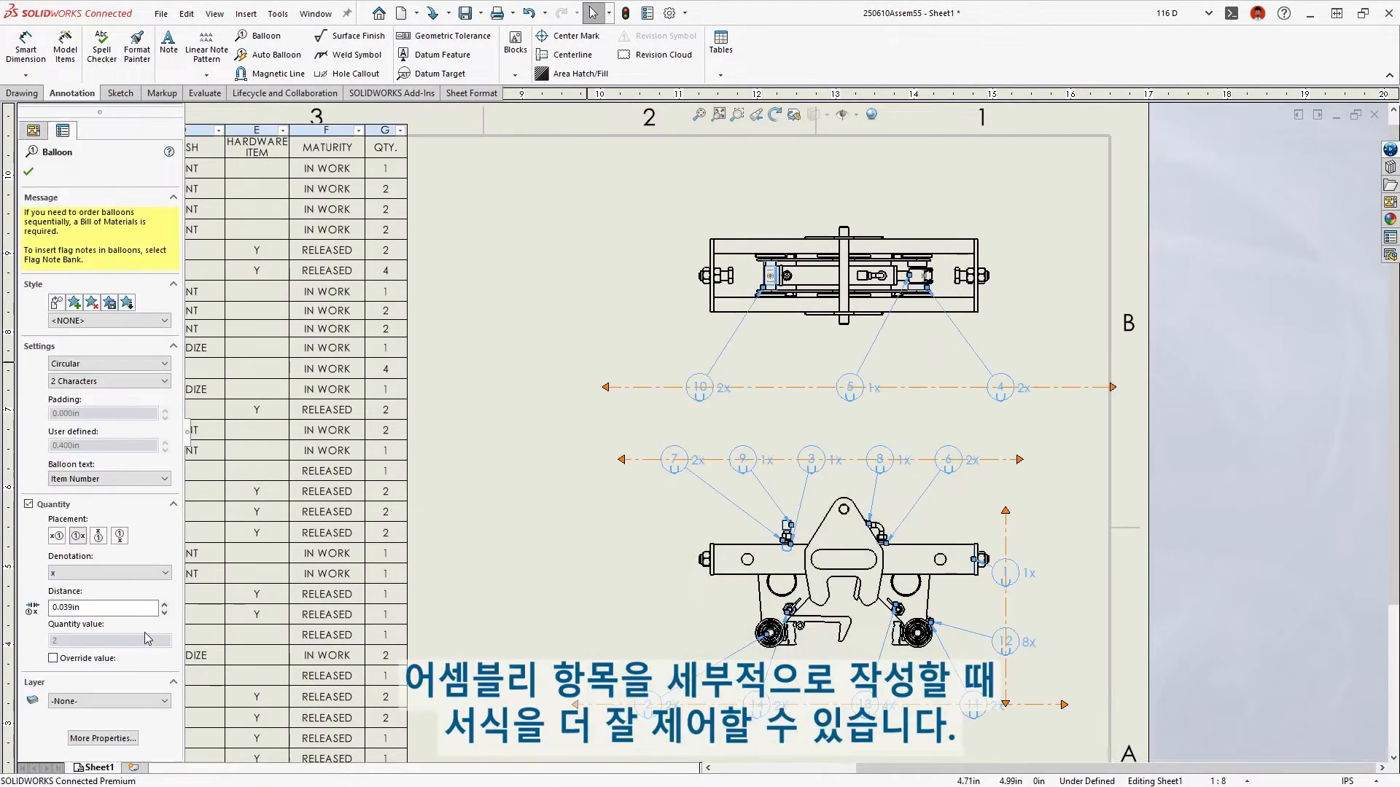
click(515, 613)
Turn off the quantity display for the single-quantity balloons 5, 9, 3, 8 and 1.
drag(920, 465, 755, 386)
ctrl+click(1010, 576)
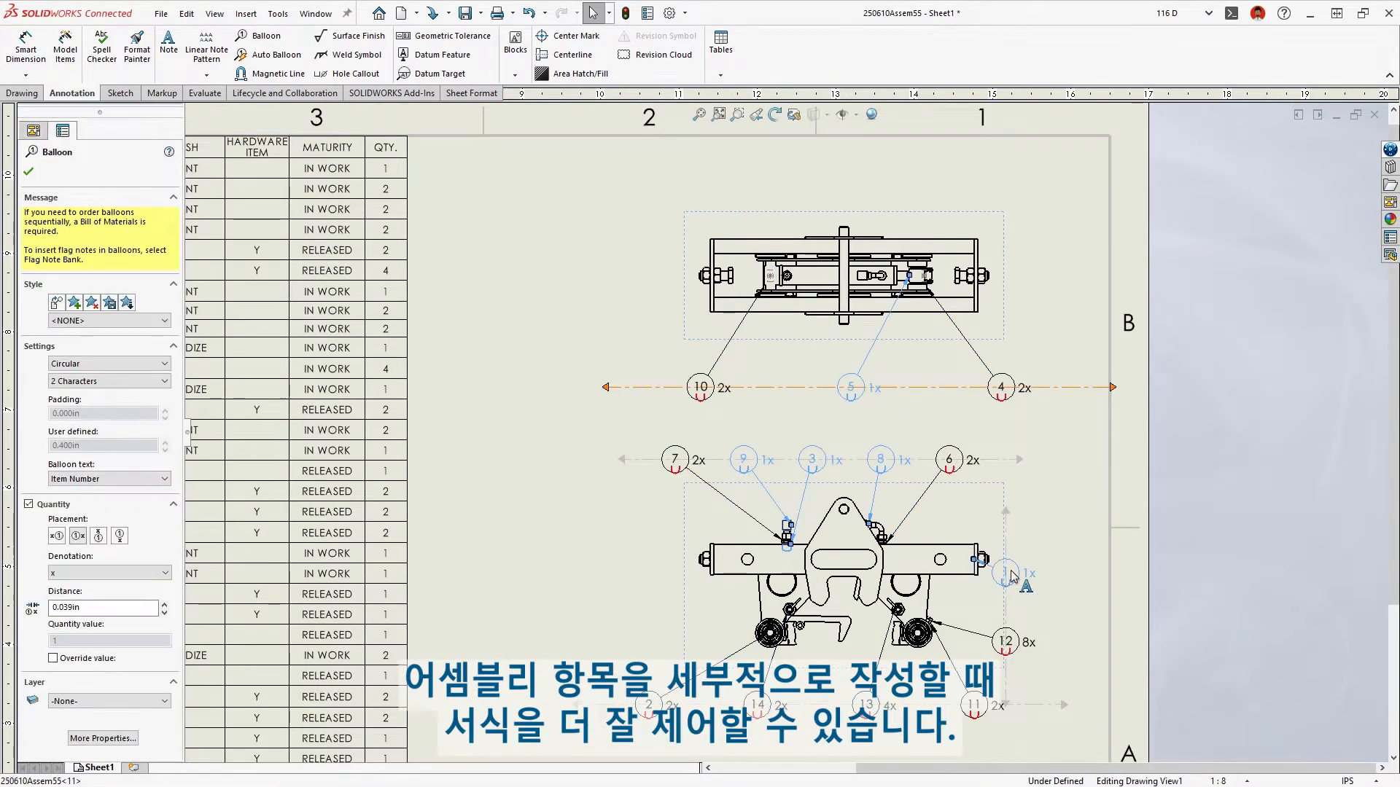
click(29, 504)
click(513, 522)
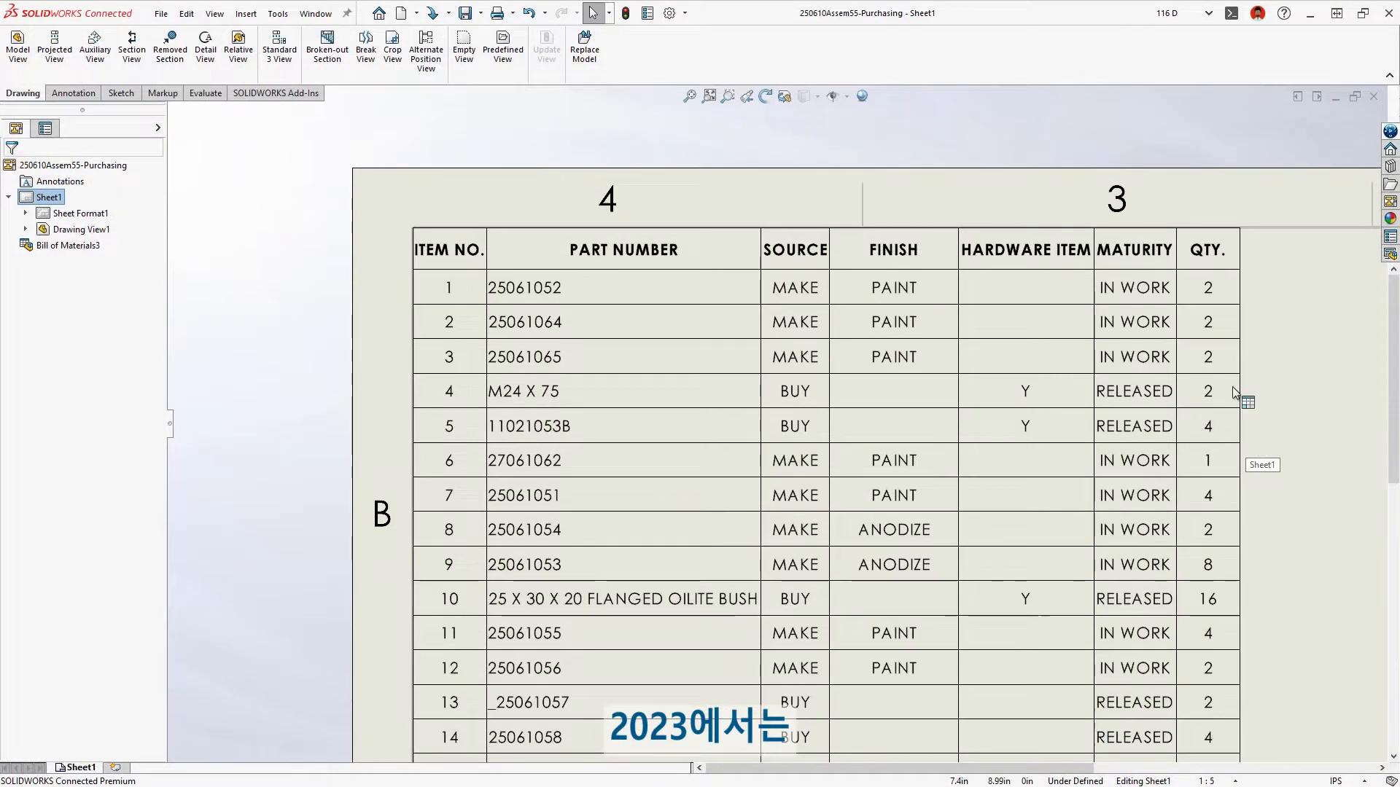
Filter the purchasing bill of materials' Maturity column to IN WORK rows only and clear that filter again.
click(1234, 394)
click(1169, 218)
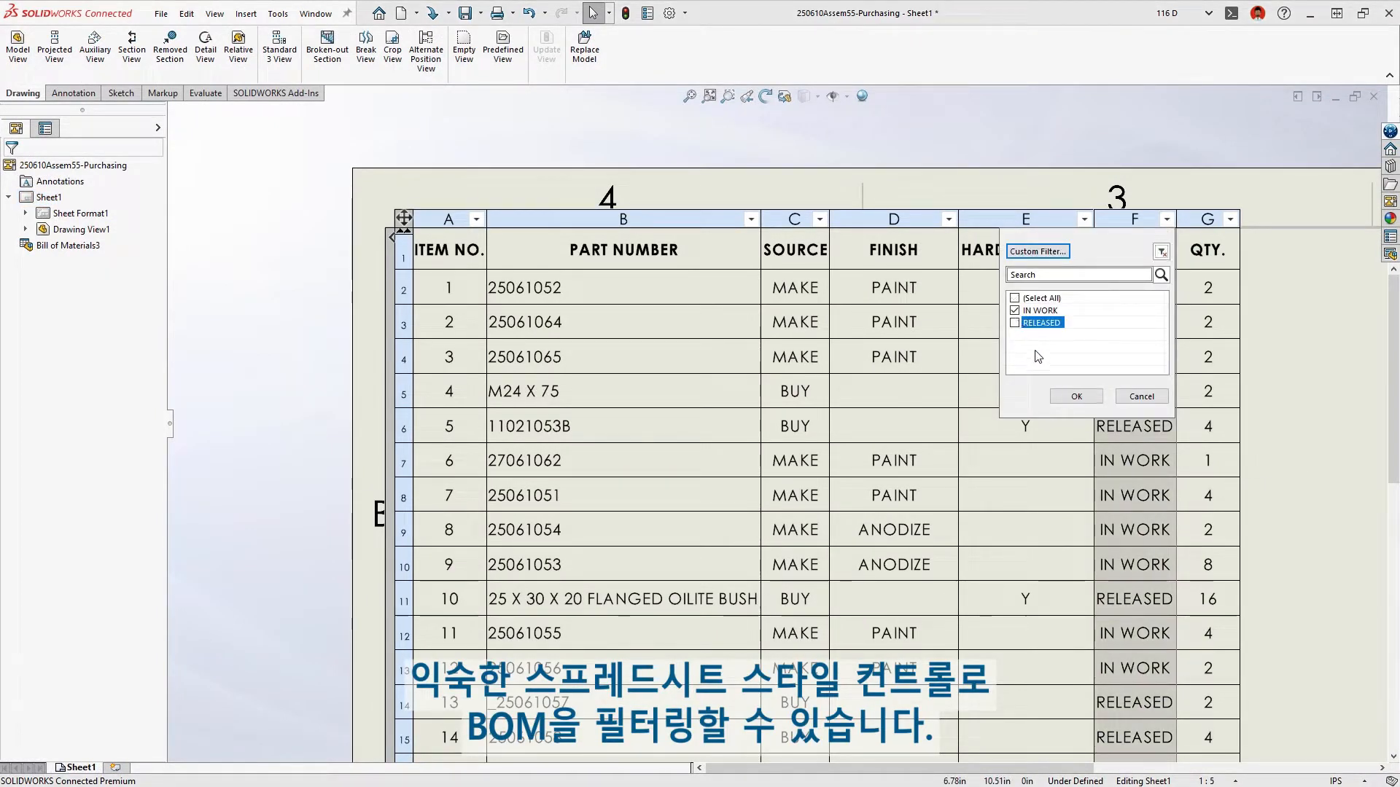
click(1060, 391)
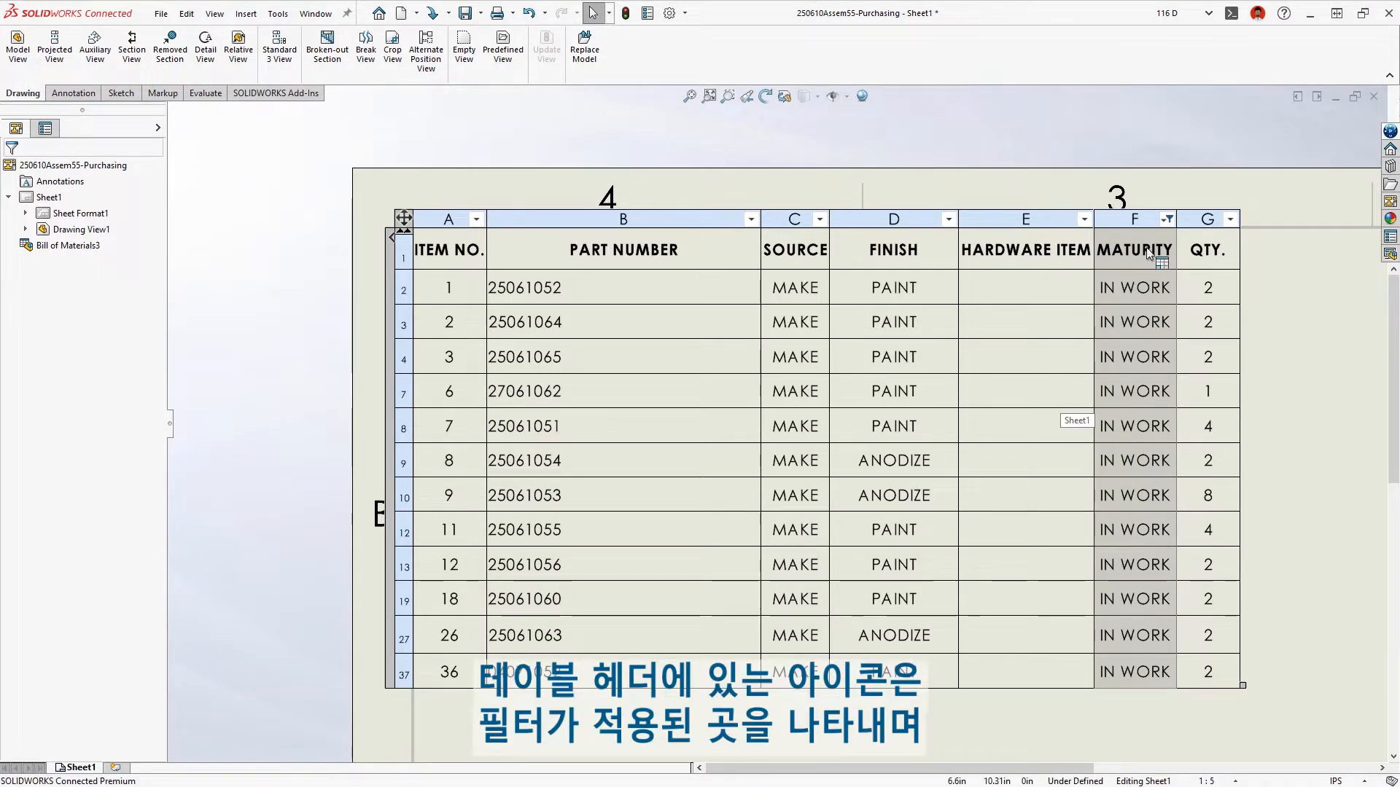
click(1166, 218)
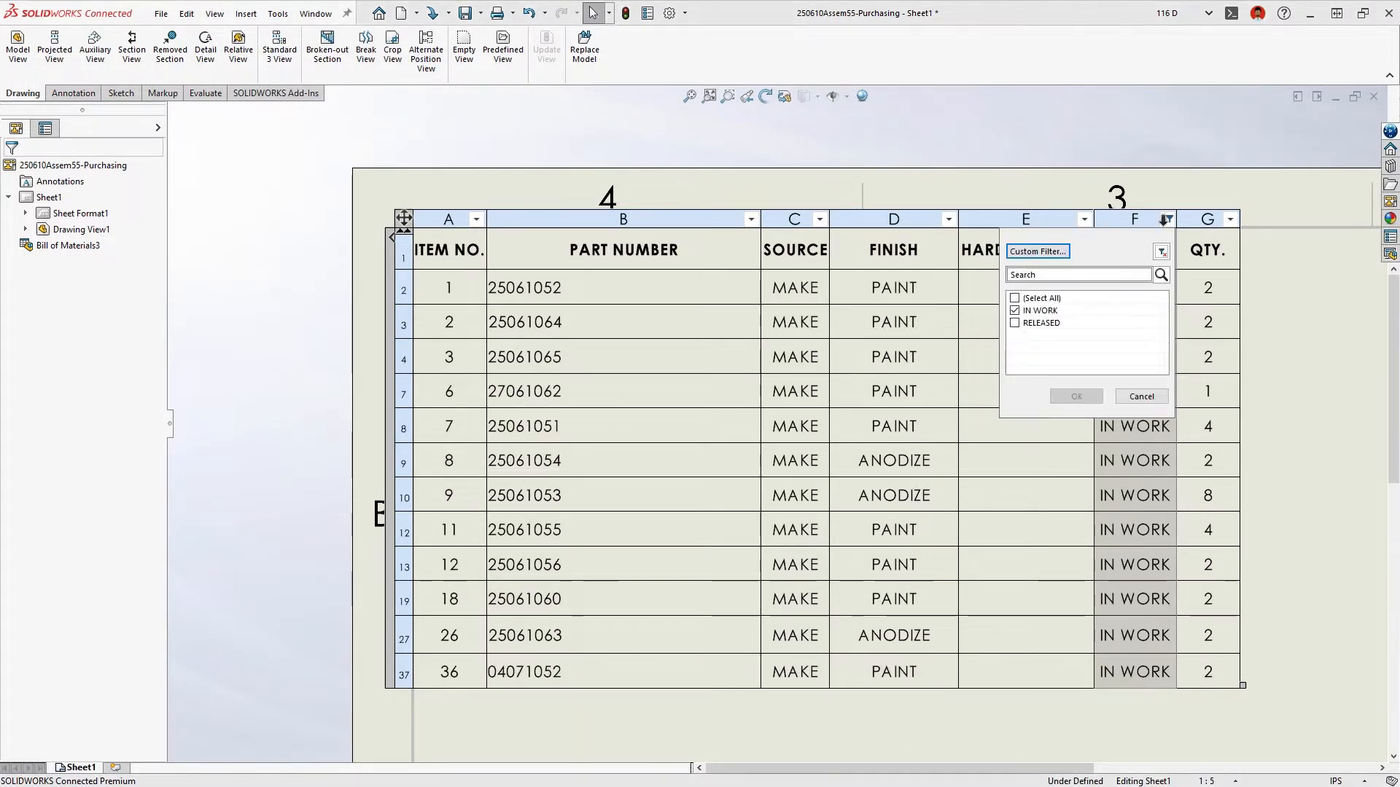
click(1161, 250)
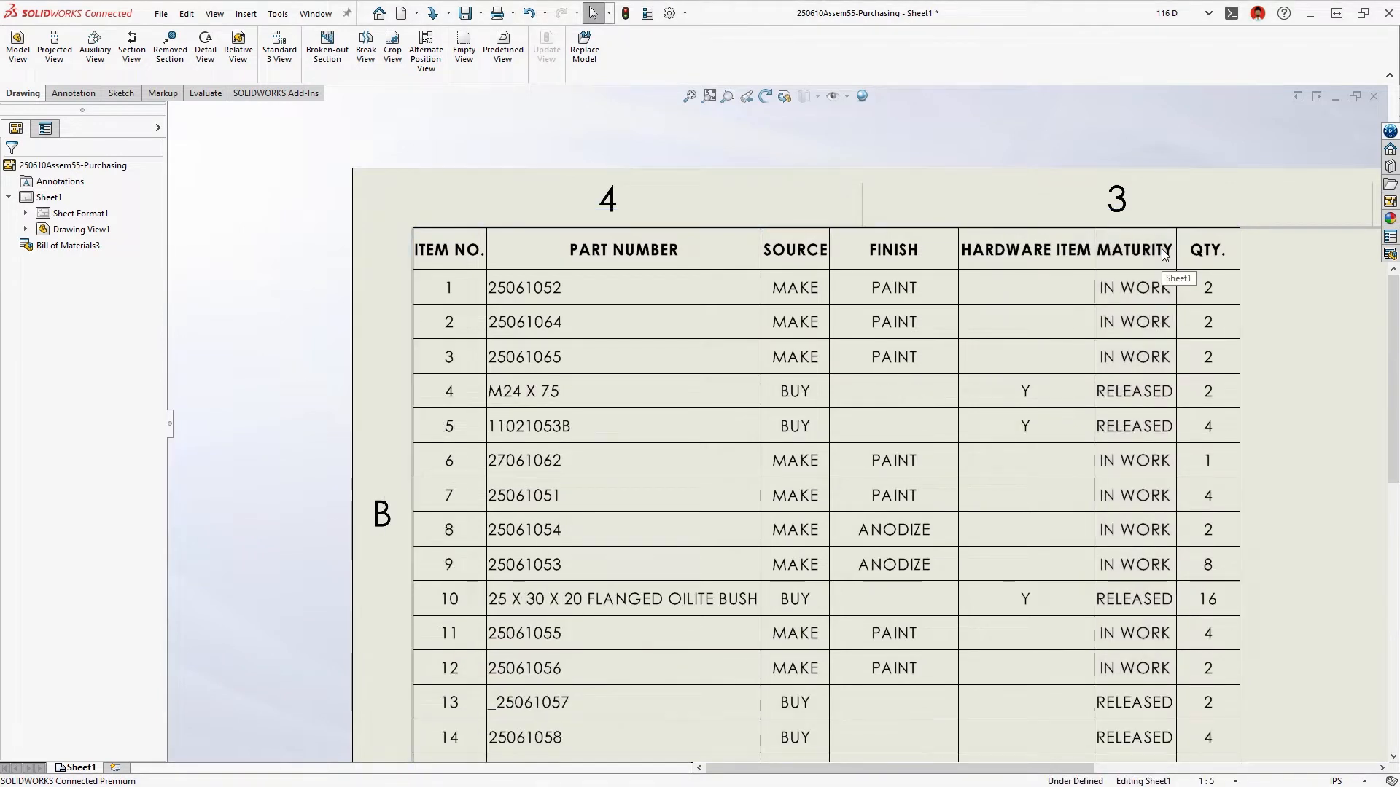
Search the Part Number filter values for 25 and apply a custom Part Number filter with the Begins With condition.
click(751, 219)
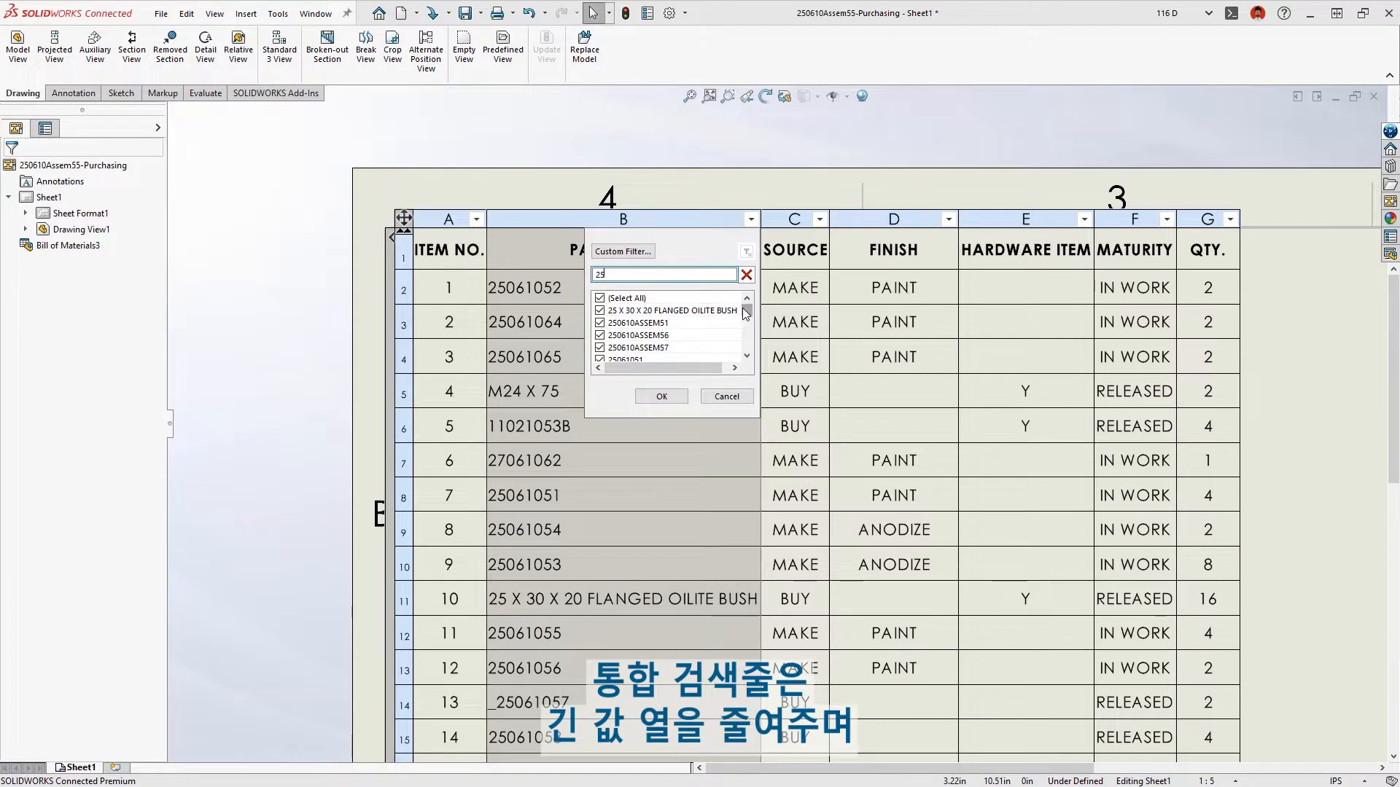
drag(743, 308, 725, 332)
click(647, 252)
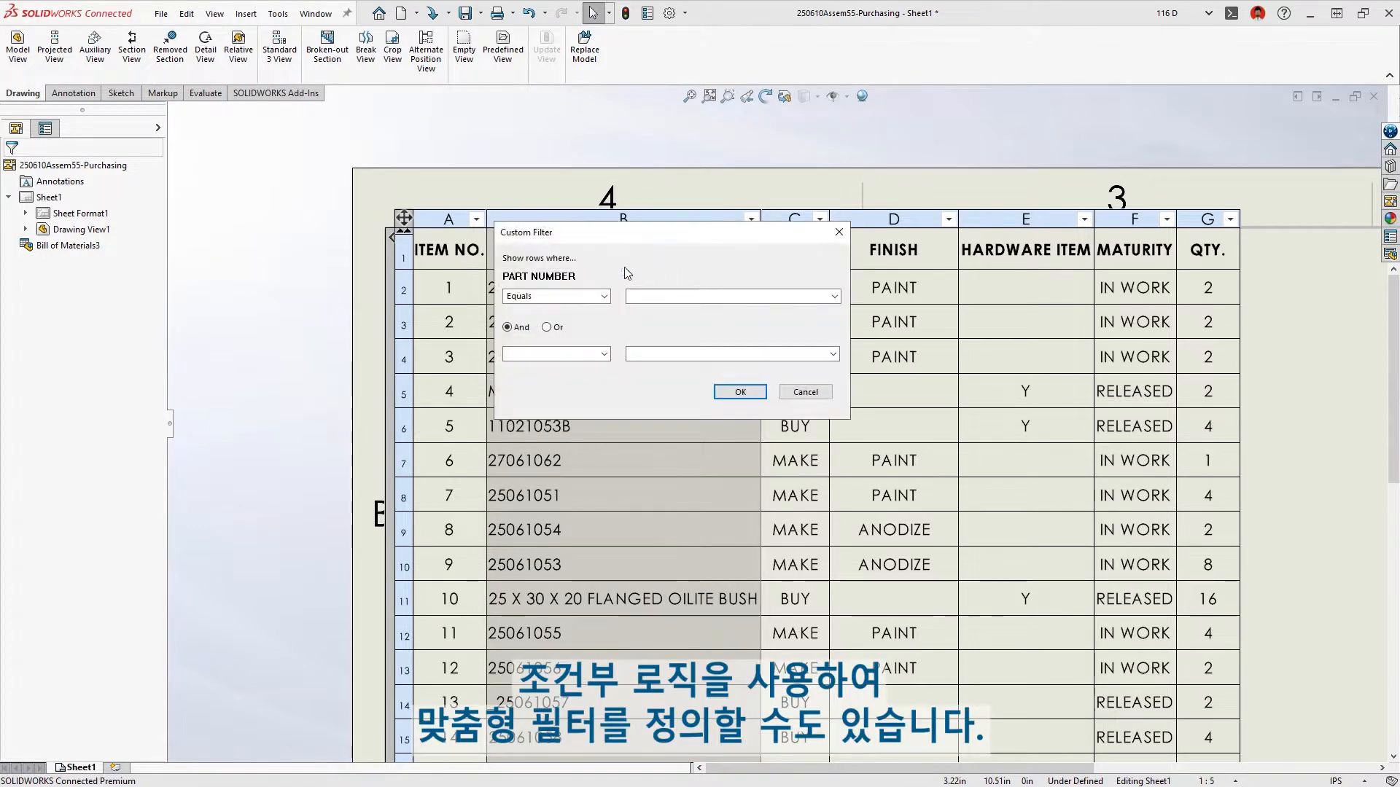
click(604, 296)
click(575, 366)
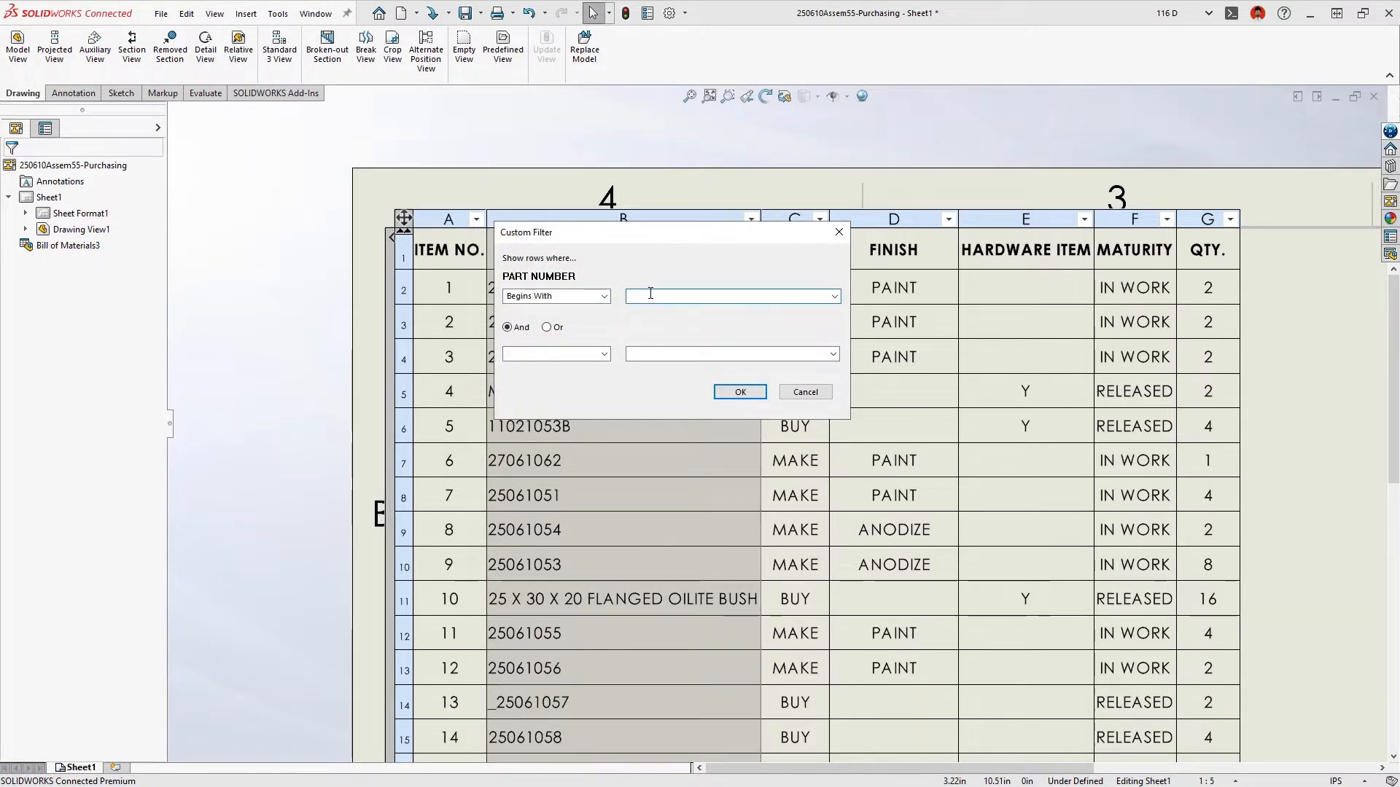
key(Return)
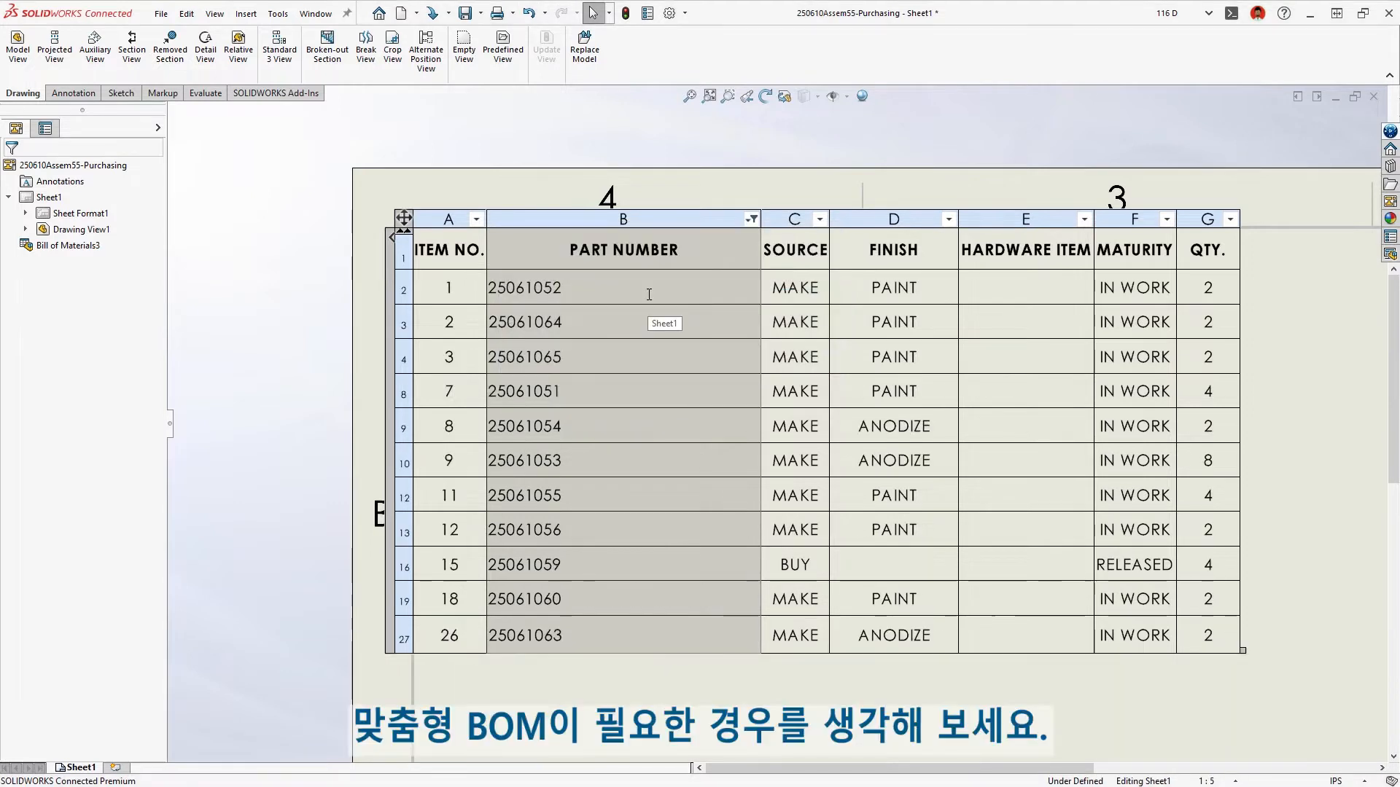
Clear all filters from the purchasing bill of materials.
right_click(647, 295)
click(681, 427)
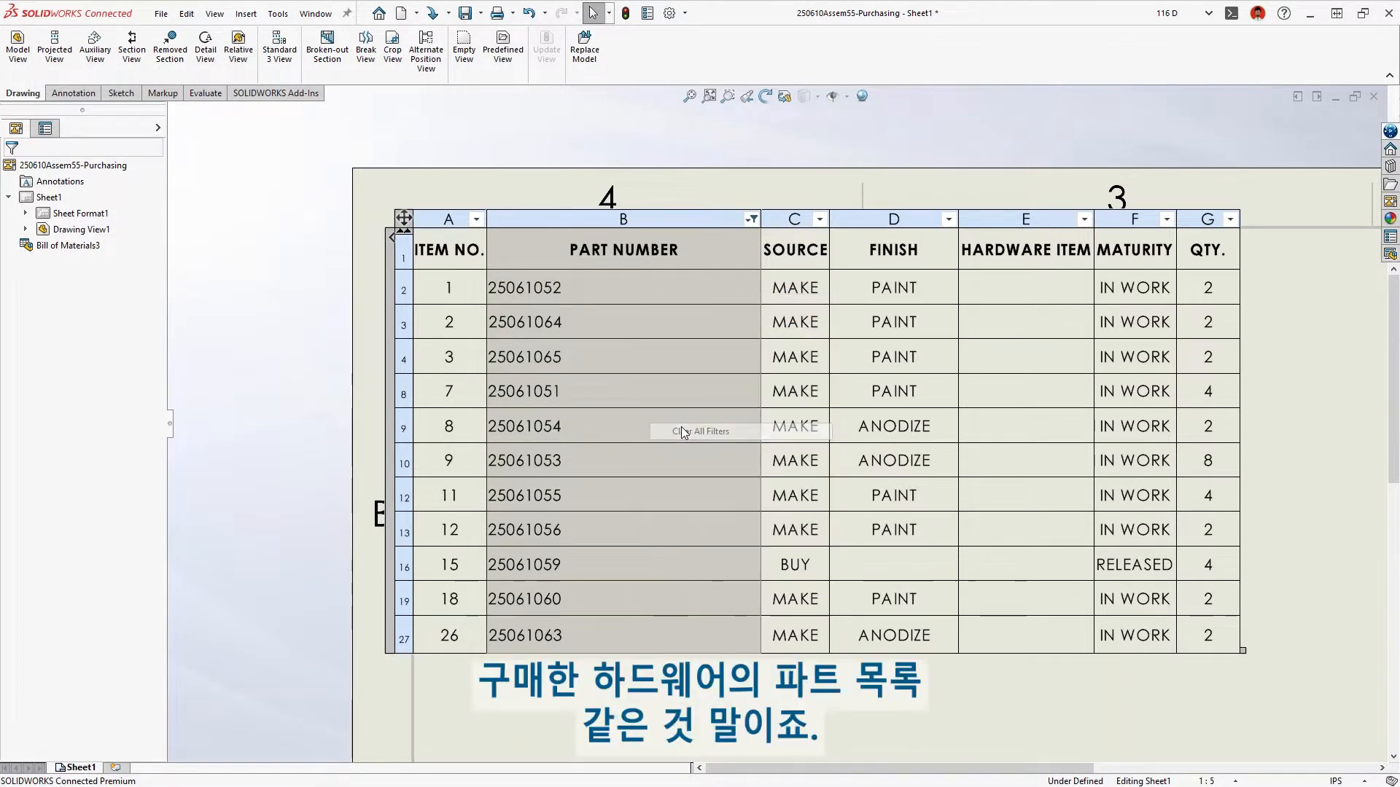
Filter the purchasing bill of materials to rows with Source BUY and Hardware Item Y.
key(Escape)
key(space)
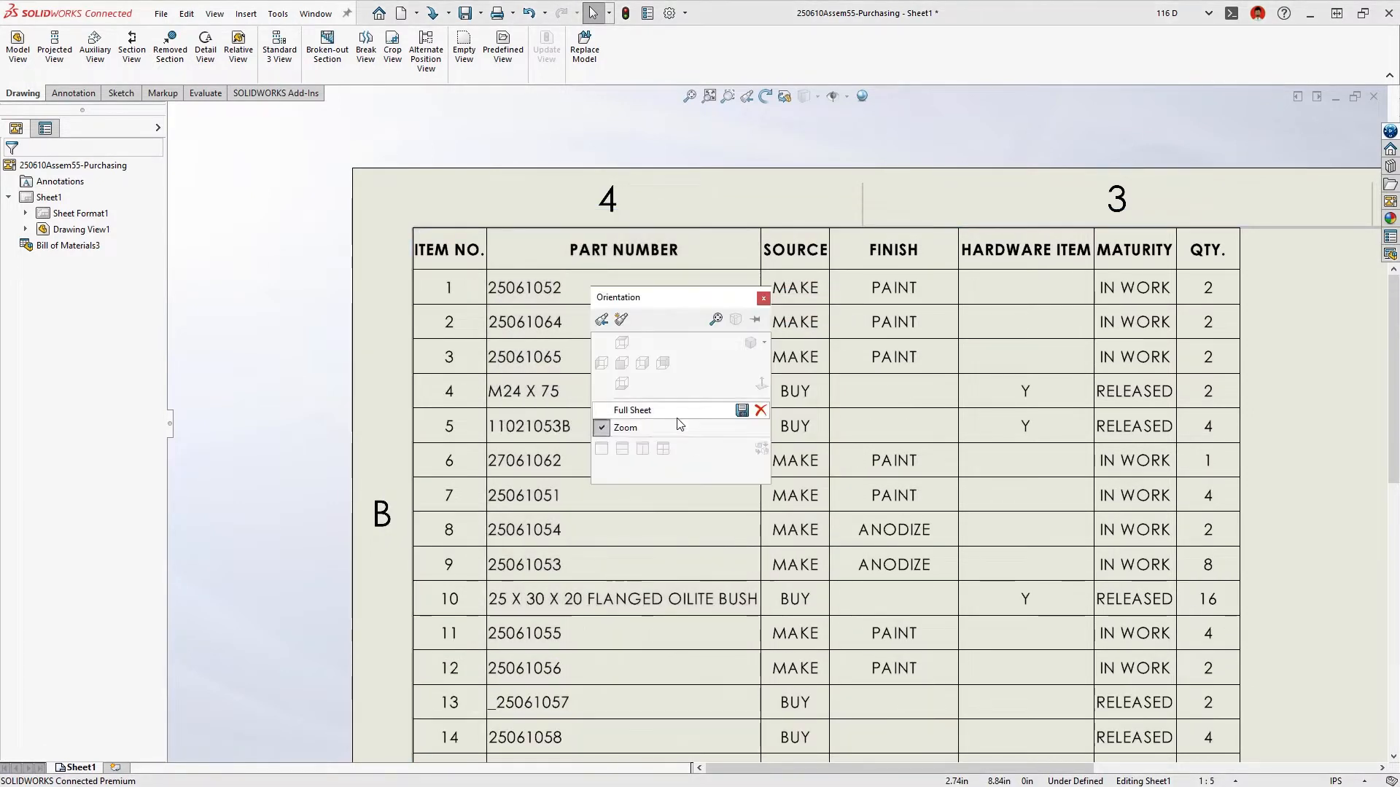
click(676, 410)
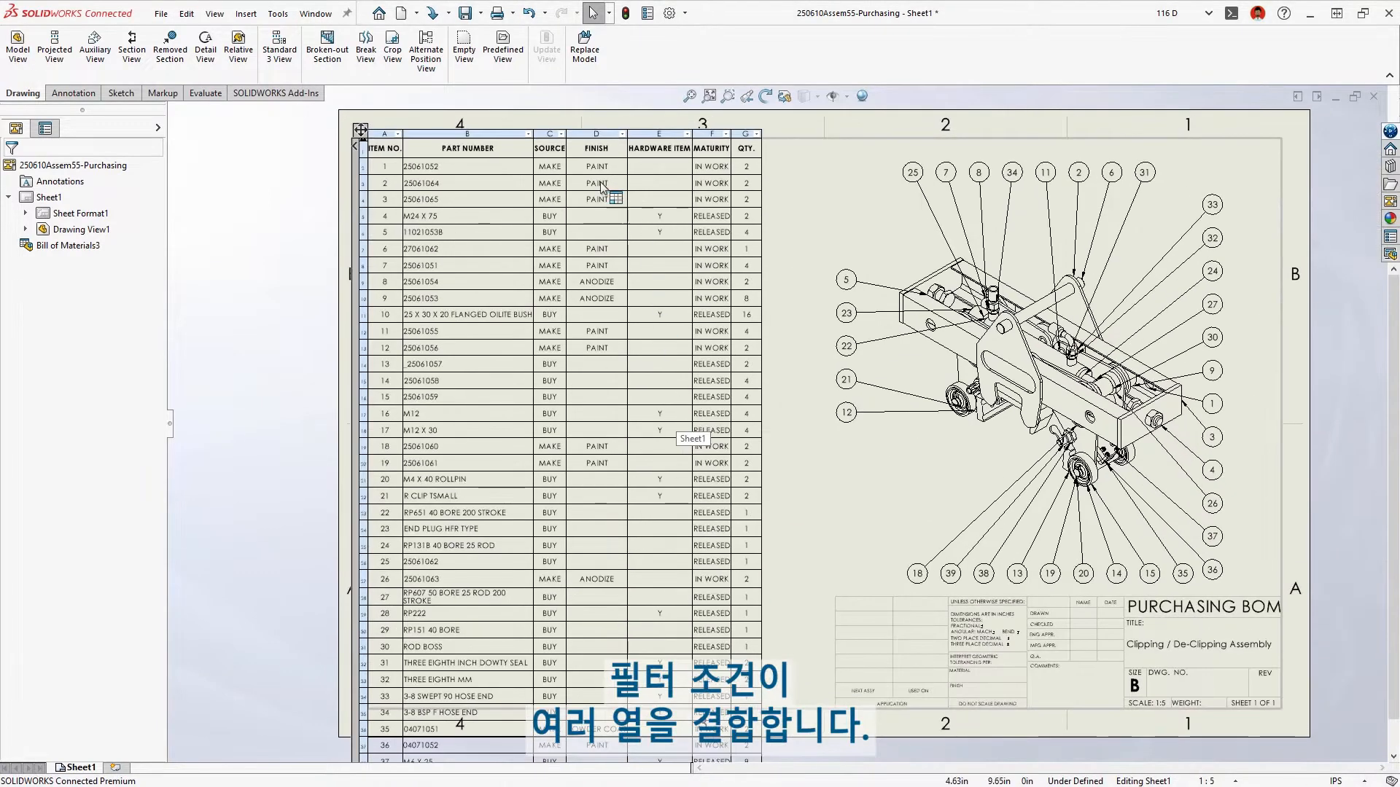
click(560, 134)
click(404, 233)
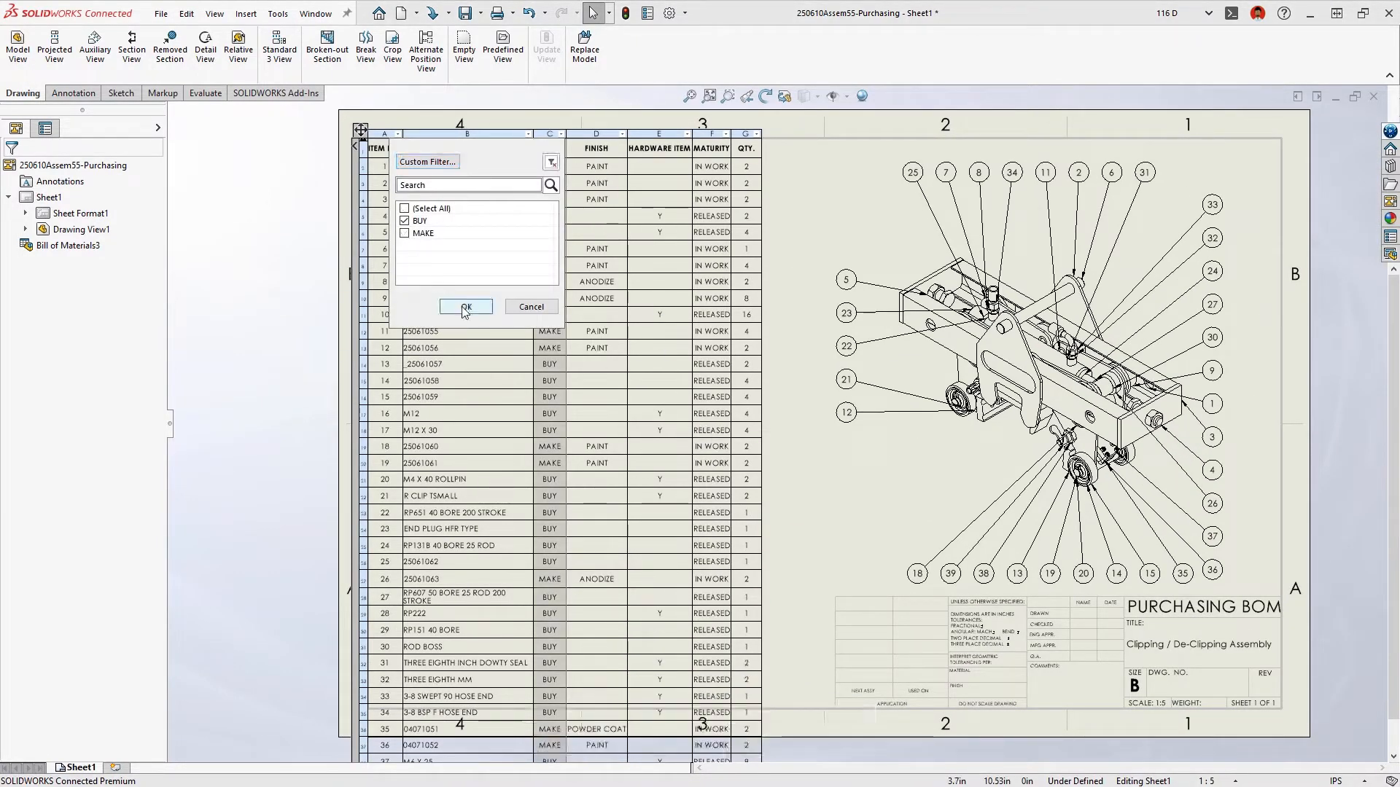
click(466, 307)
click(688, 134)
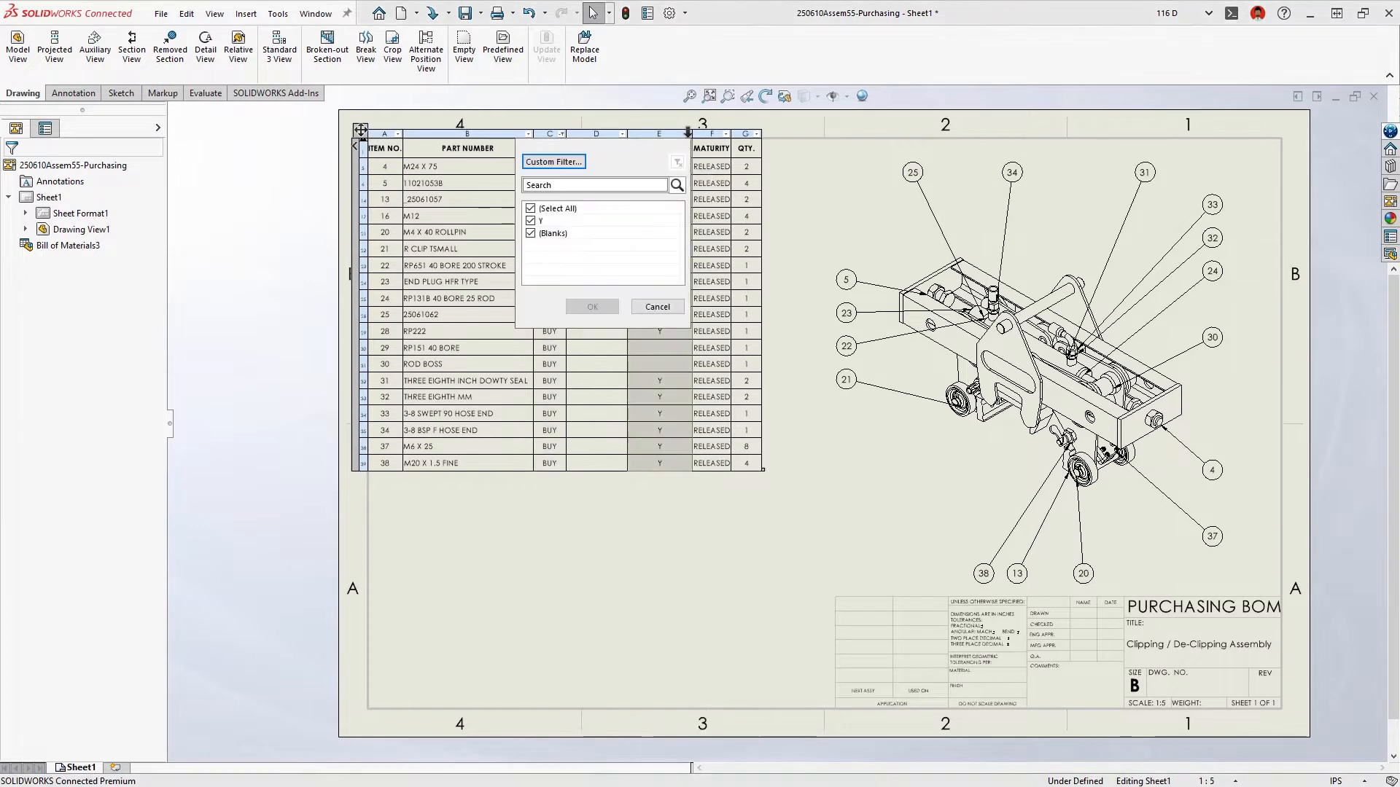
click(591, 307)
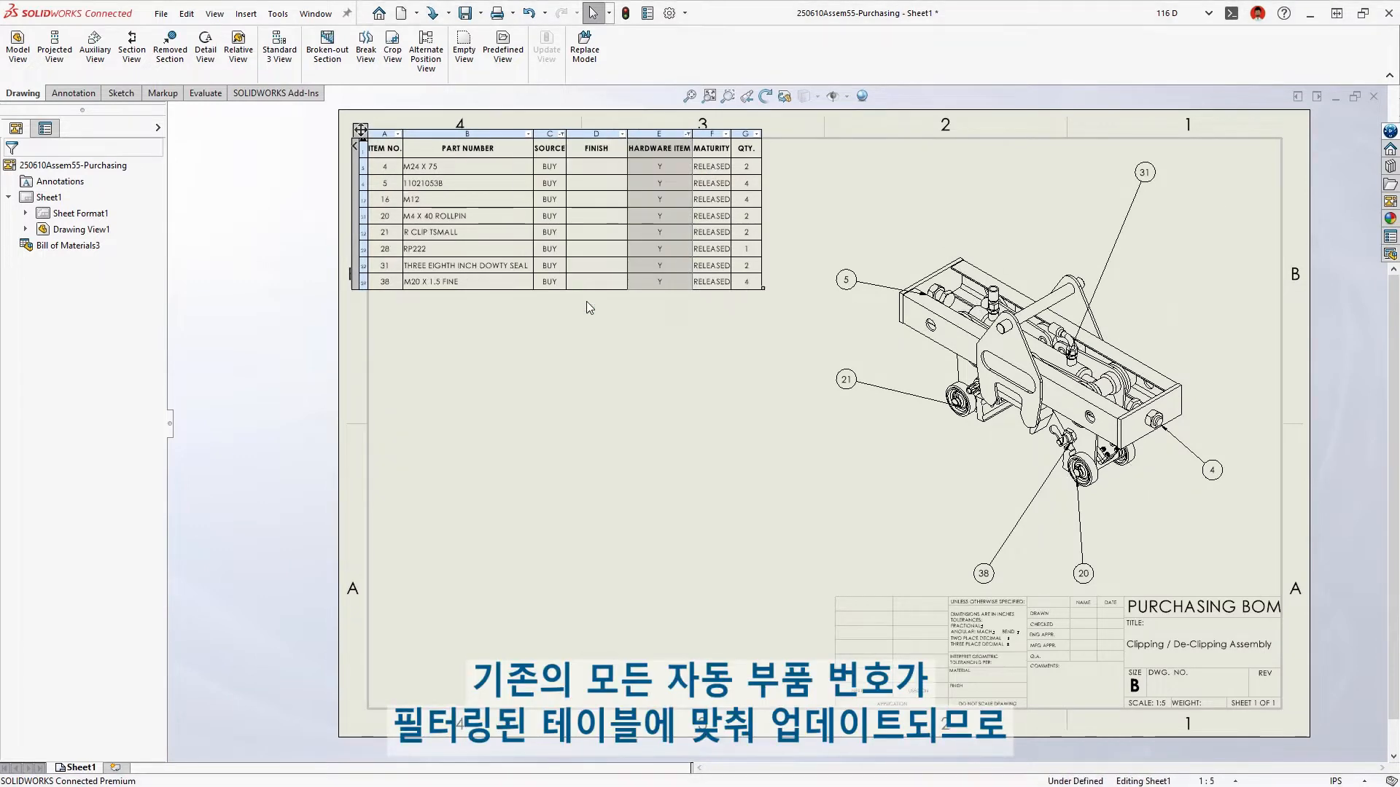
Hide the Finish column in the filtered purchasing bill of materials.
right_click(599, 135)
mouse_move(729, 251)
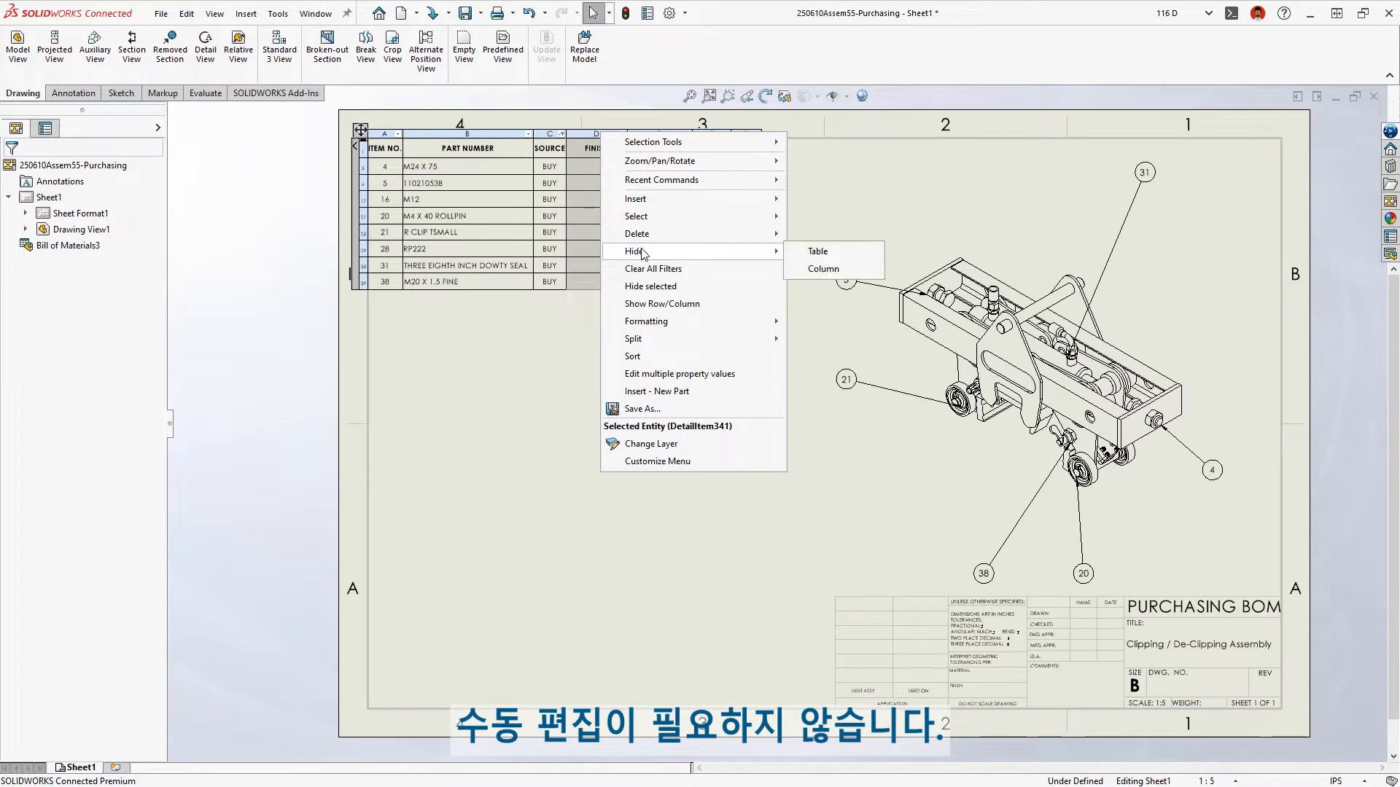
click(818, 270)
click(698, 359)
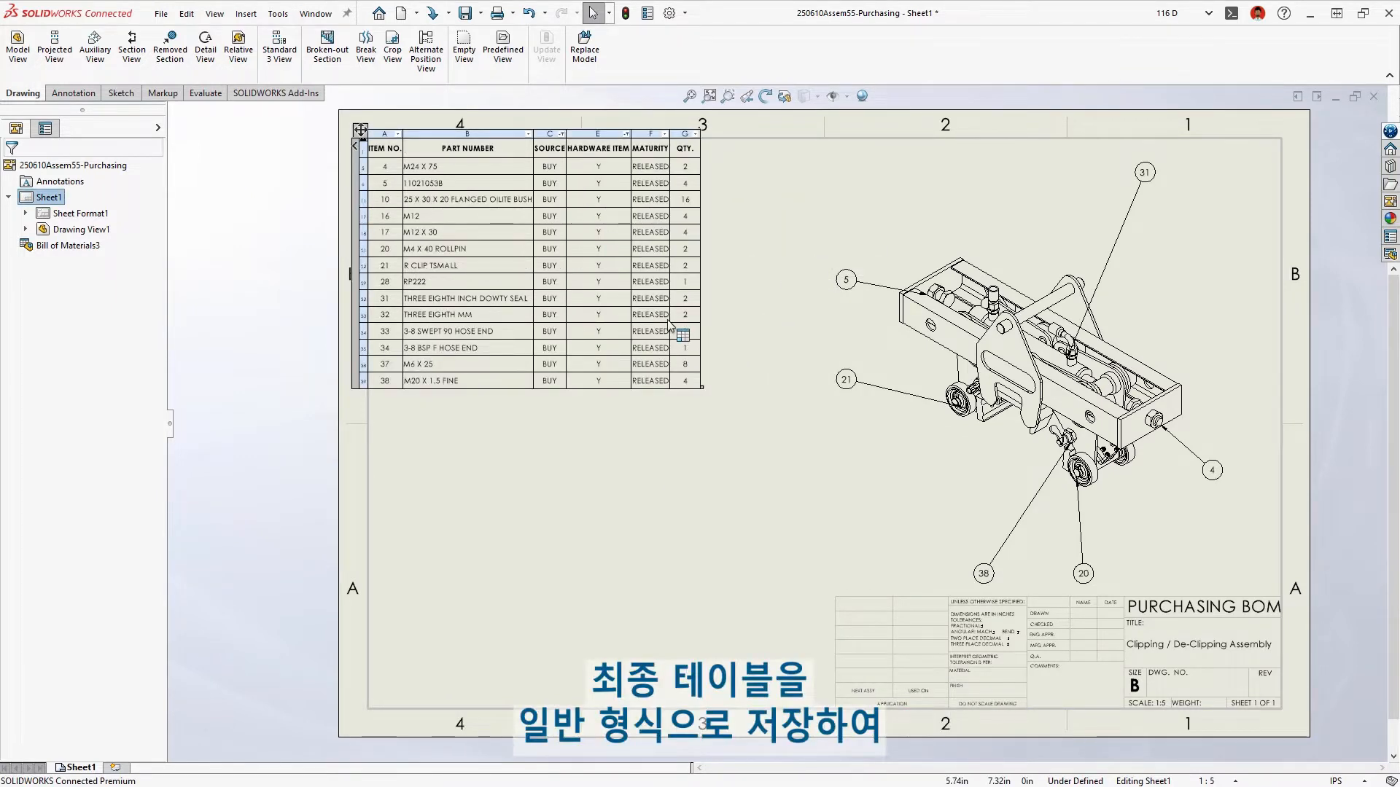
Save the filtered bill of materials as a CSV file named Purchasing BOM in the tmp folder.
right_click(669, 323)
click(709, 613)
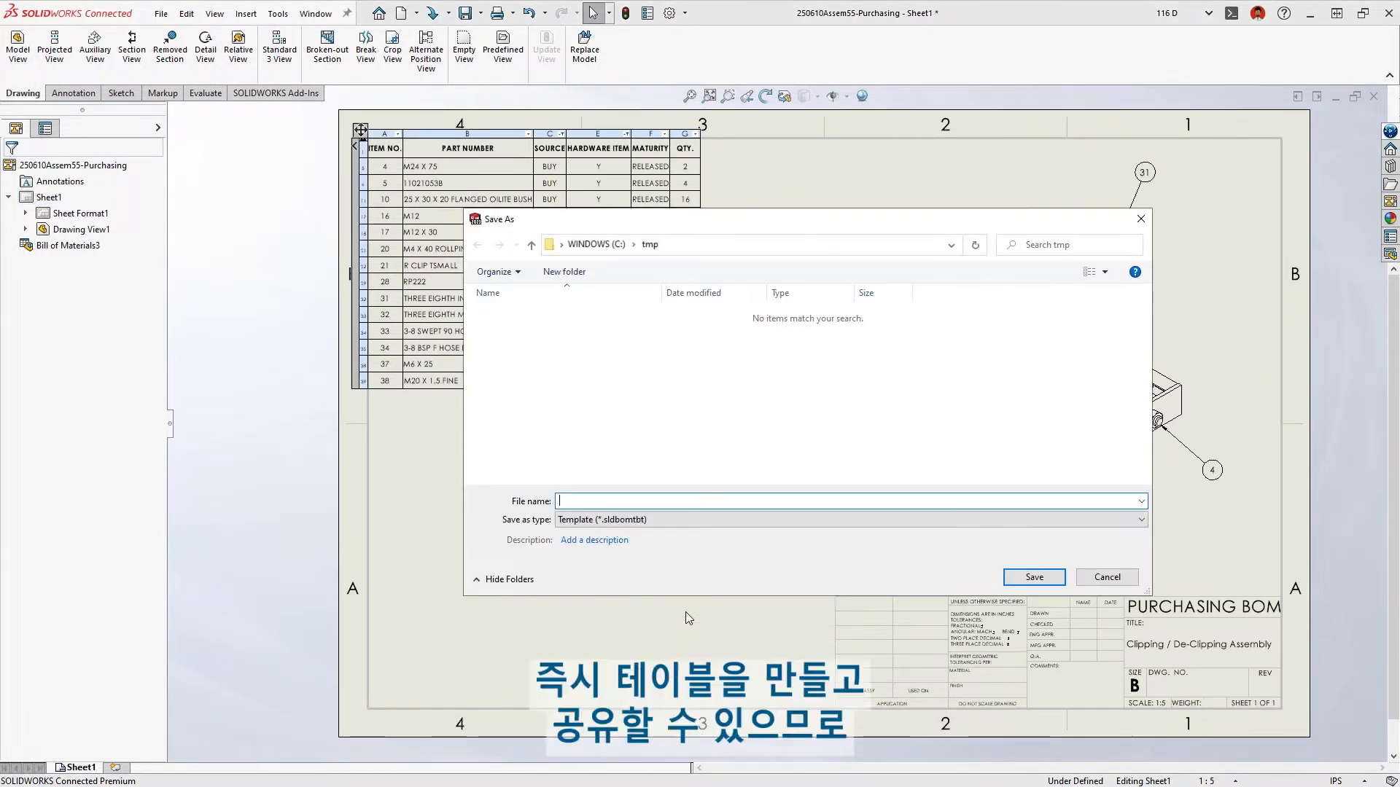
click(664, 520)
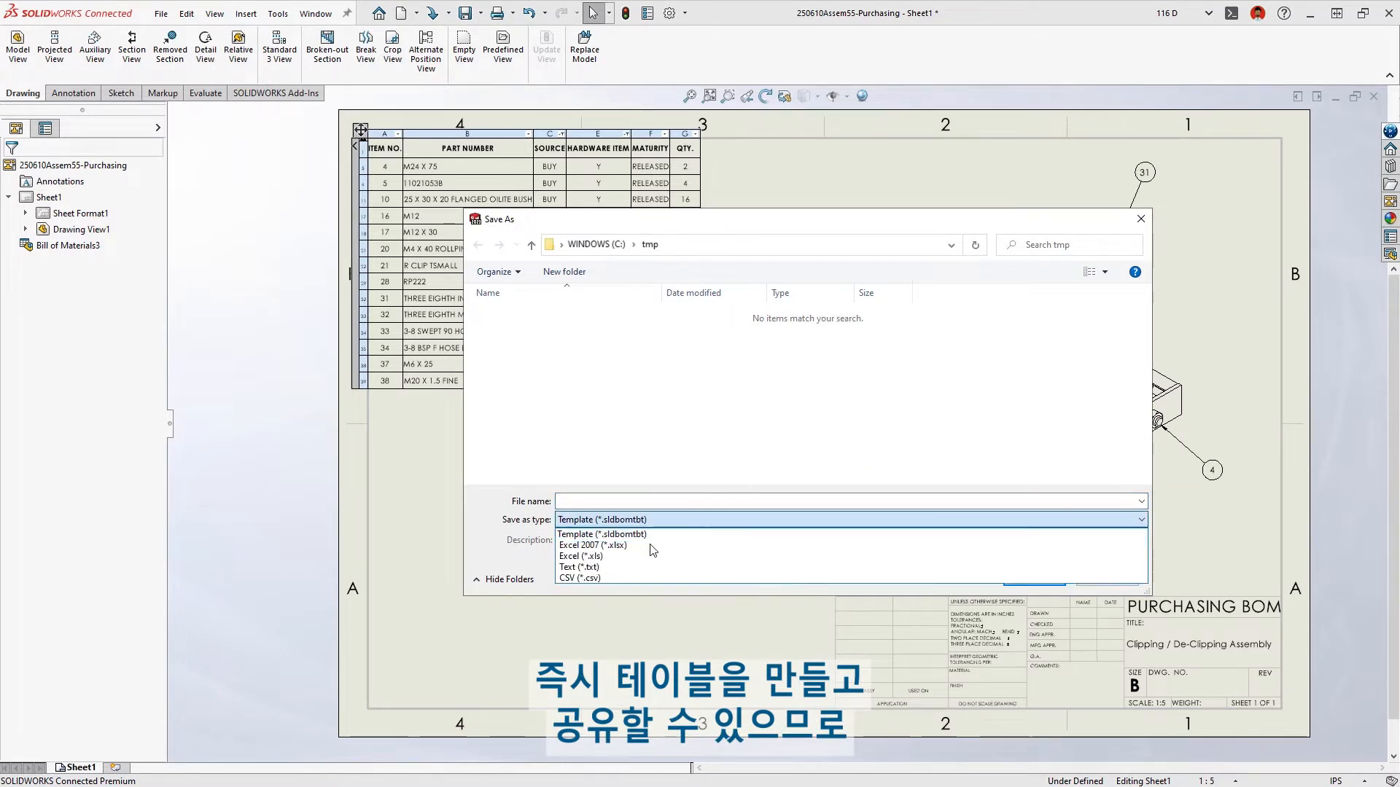
click(605, 572)
click(625, 501)
text(Purchasing BOM)
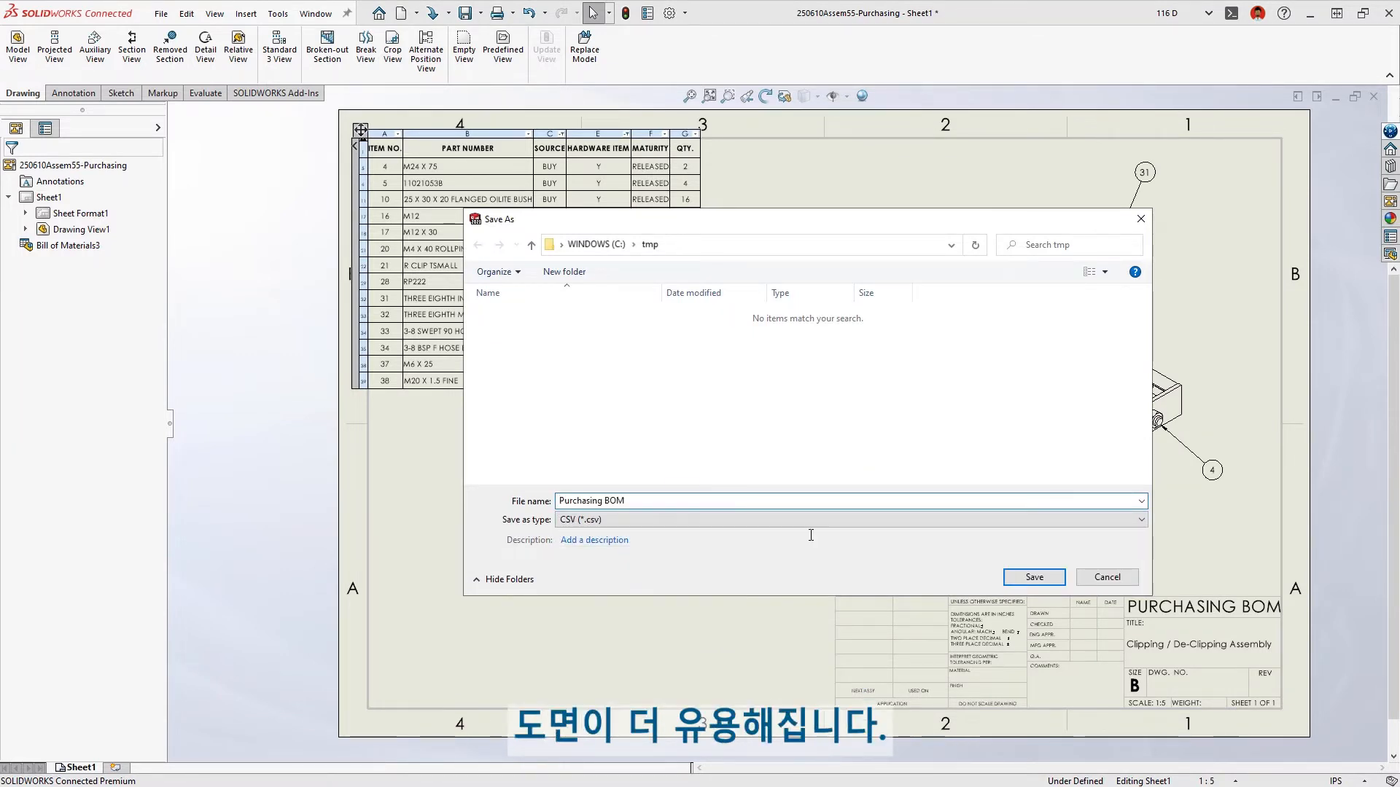
click(1032, 577)
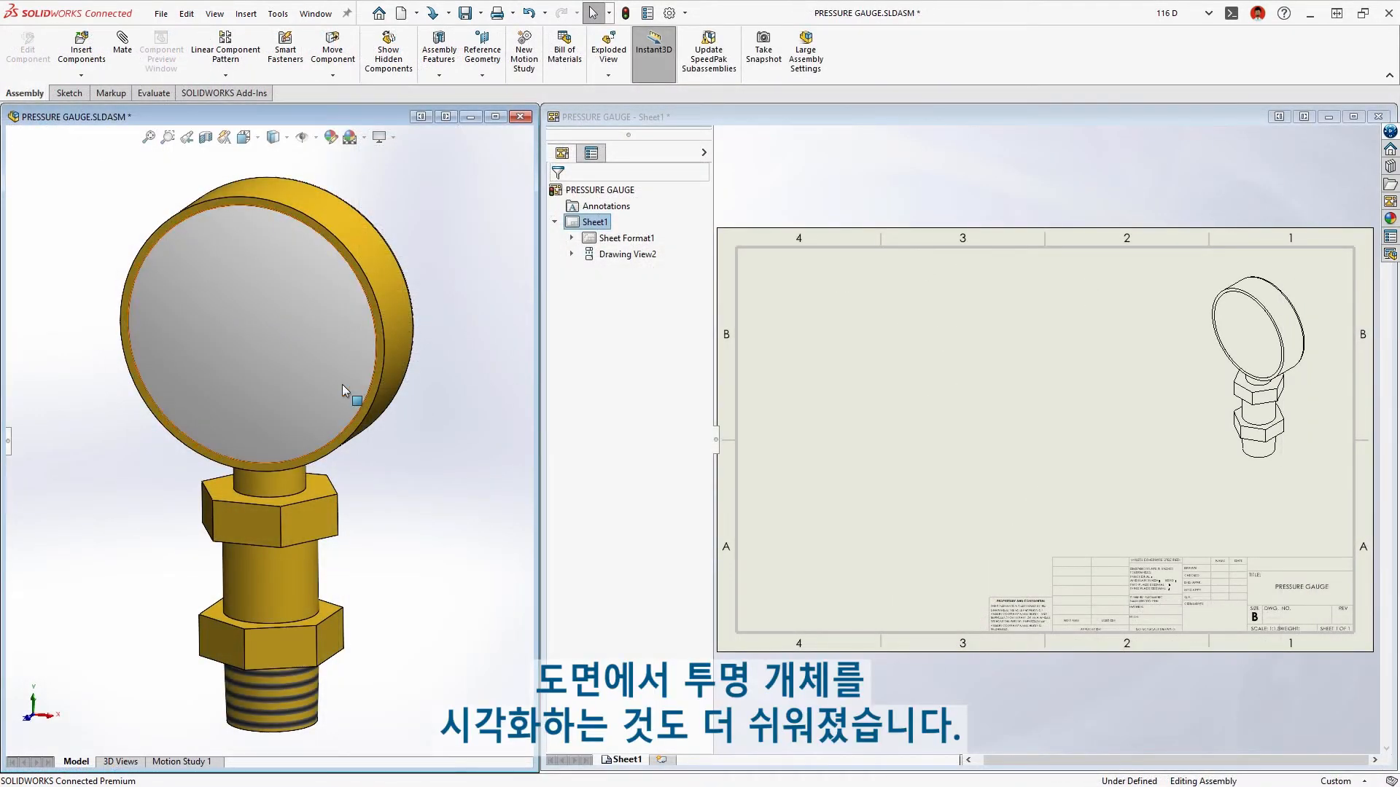
Make the pressure gauge's front glass transparent and enable See through transparent components for its drawing view.
click(346, 382)
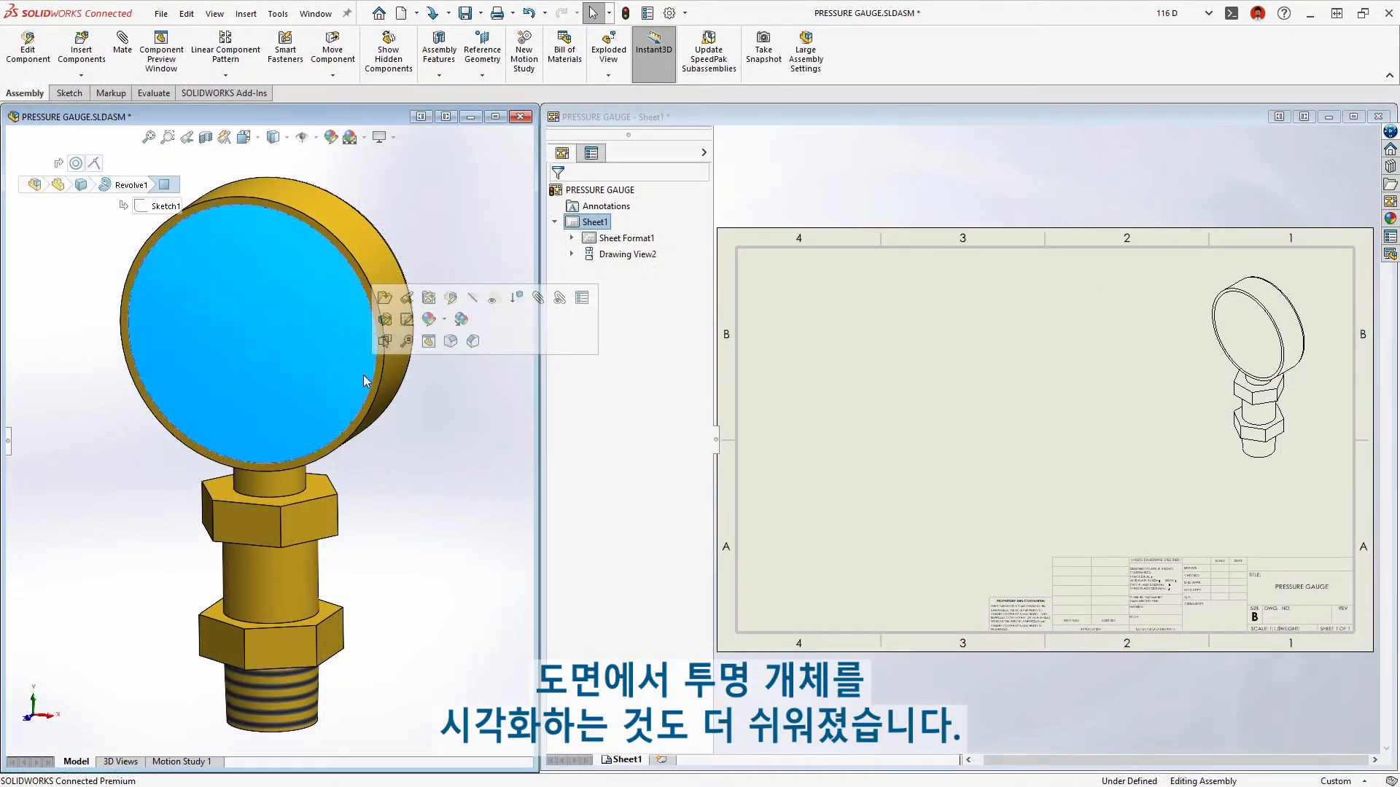
click(494, 299)
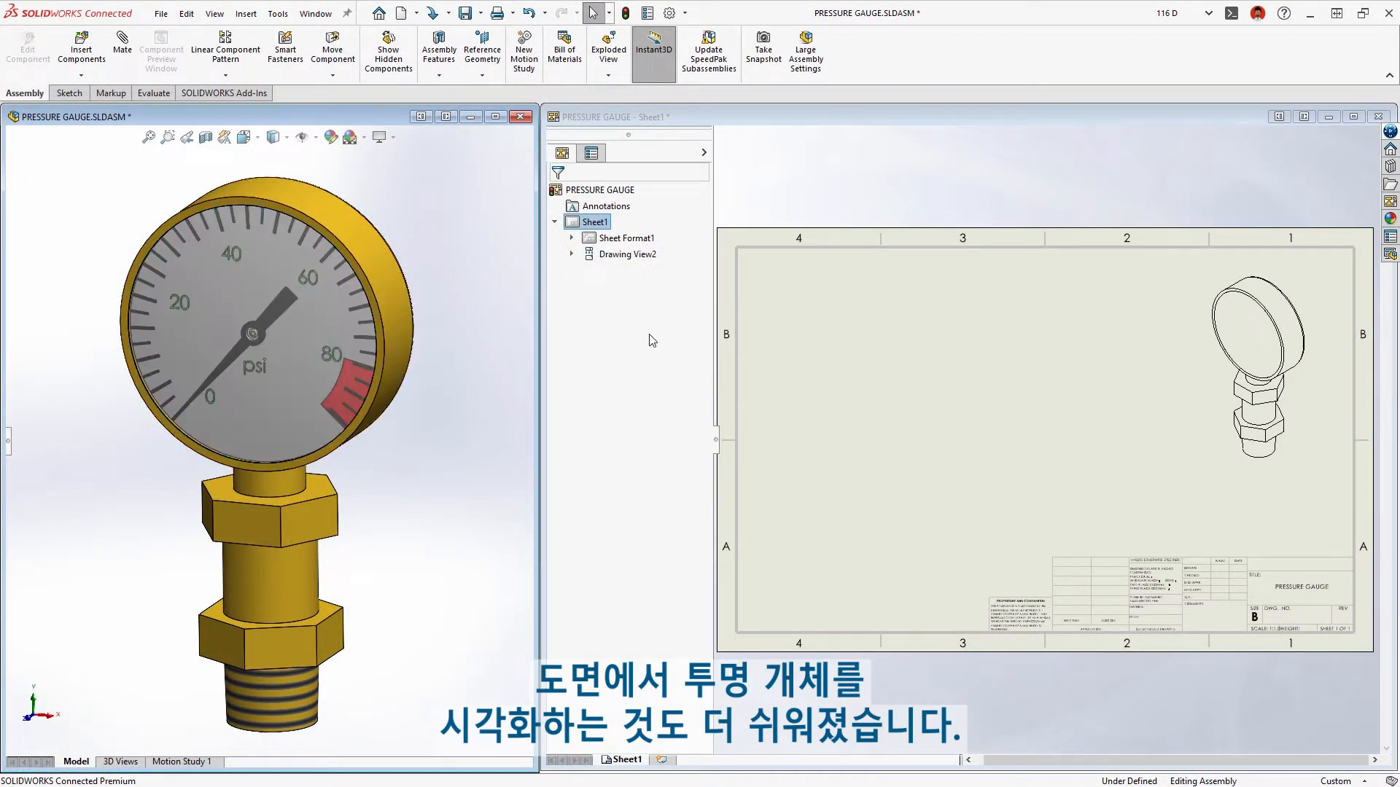
click(1201, 373)
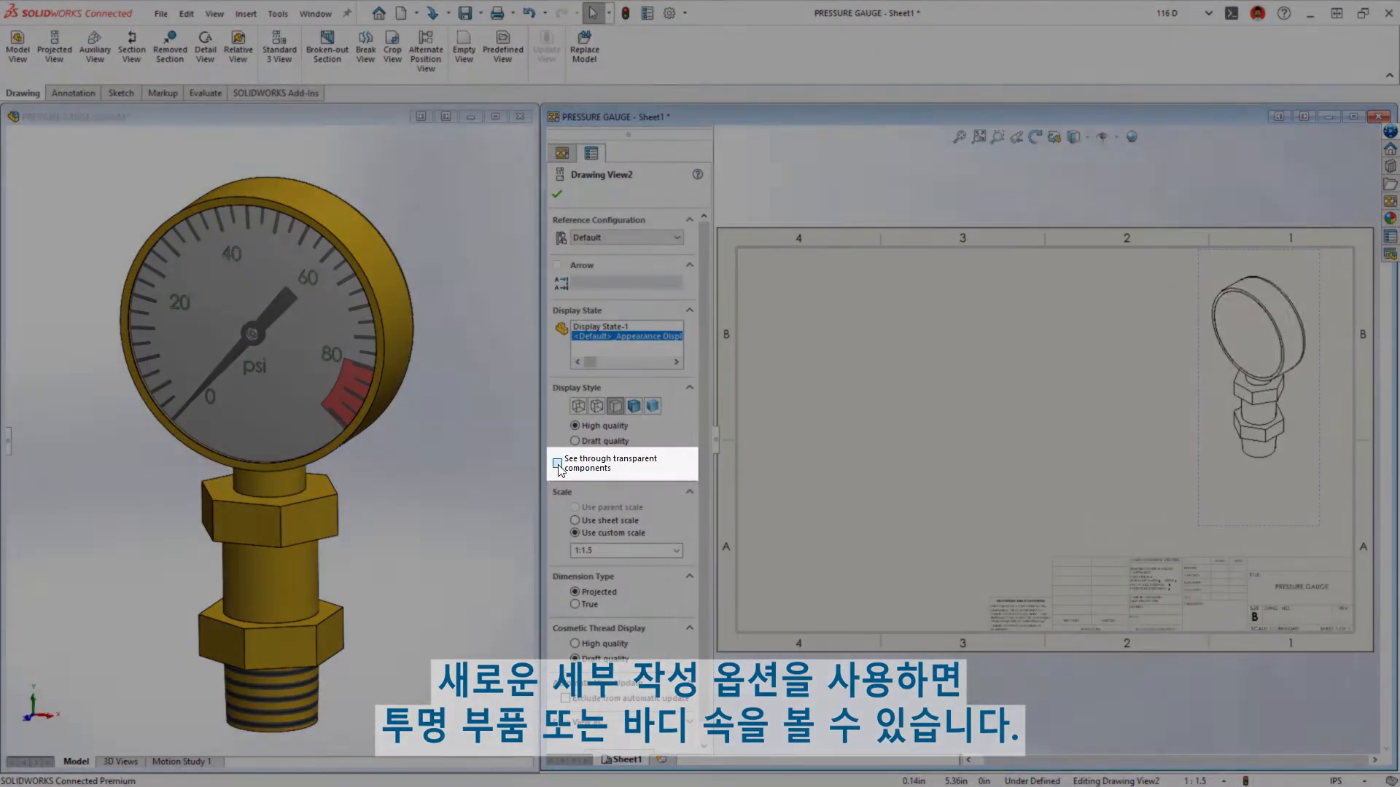
click(557, 464)
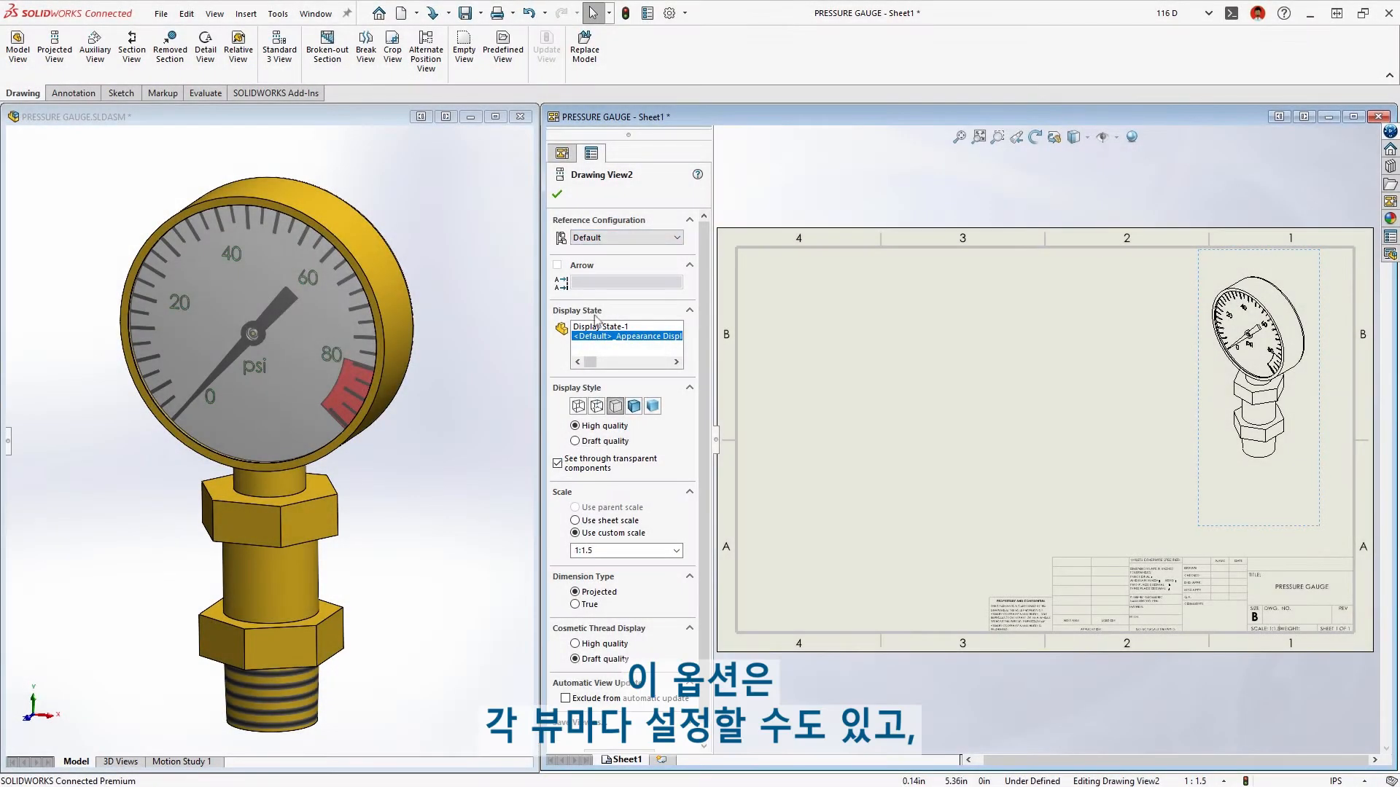
Enable See through transparent components in HLR/HLV in the document's Detailing properties and add a View Palette view to the gauge sheet.
click(669, 12)
click(497, 135)
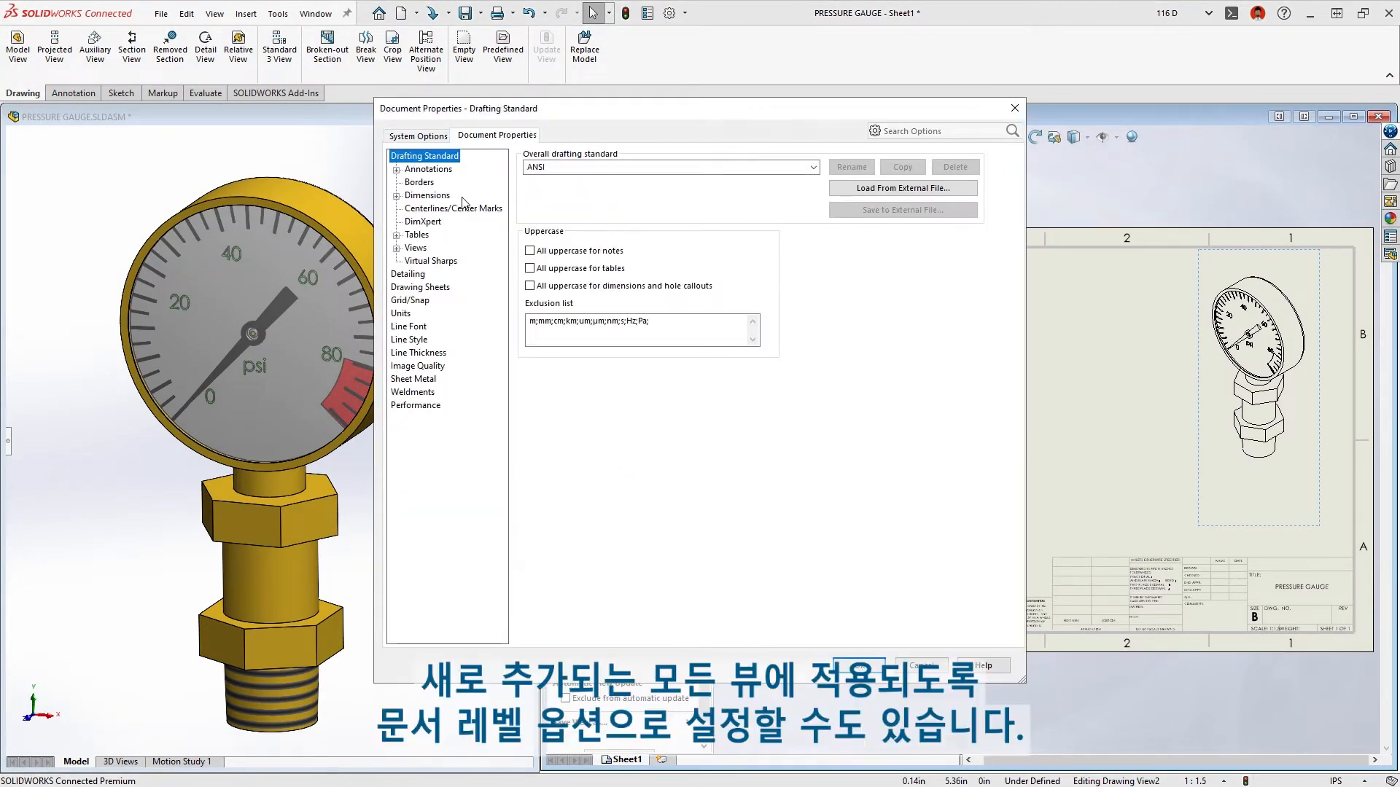
click(408, 274)
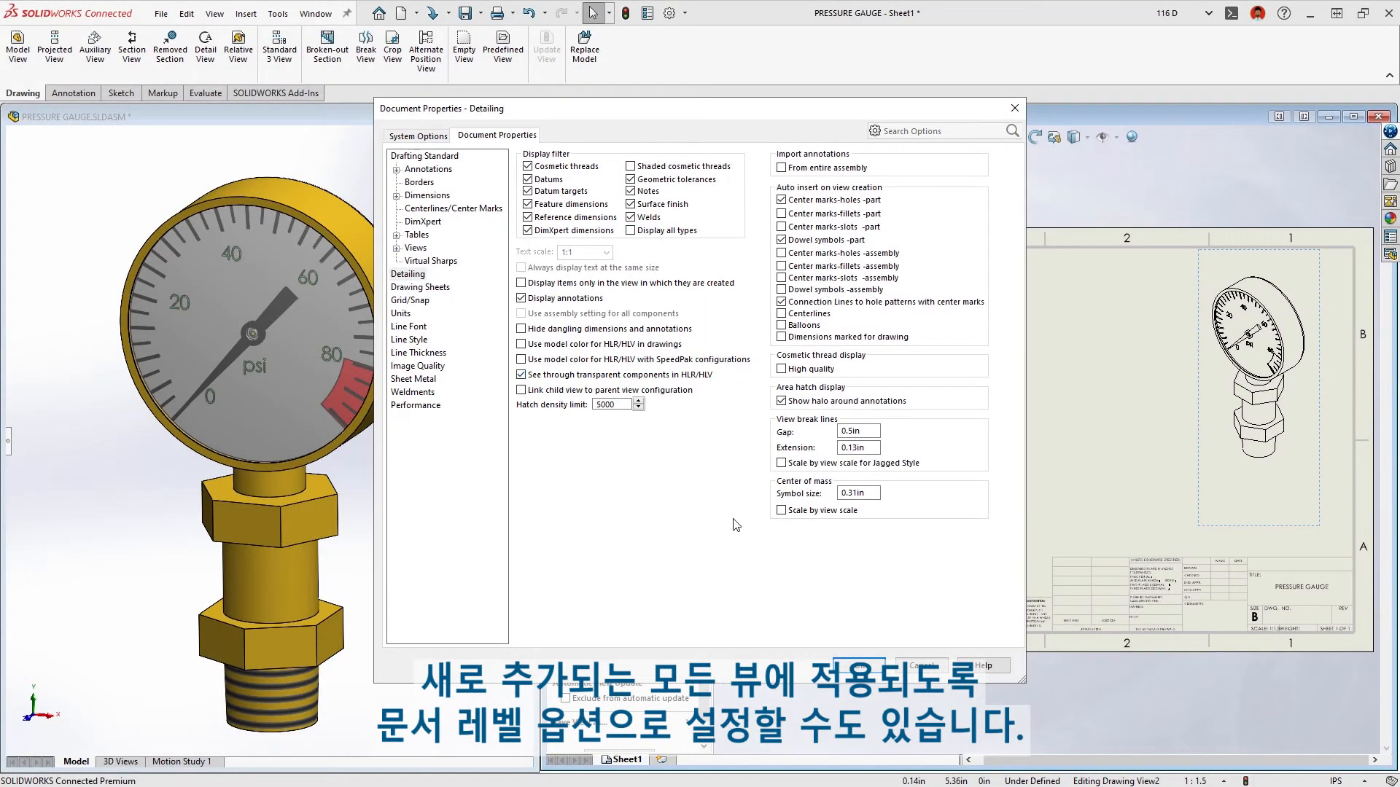
click(846, 665)
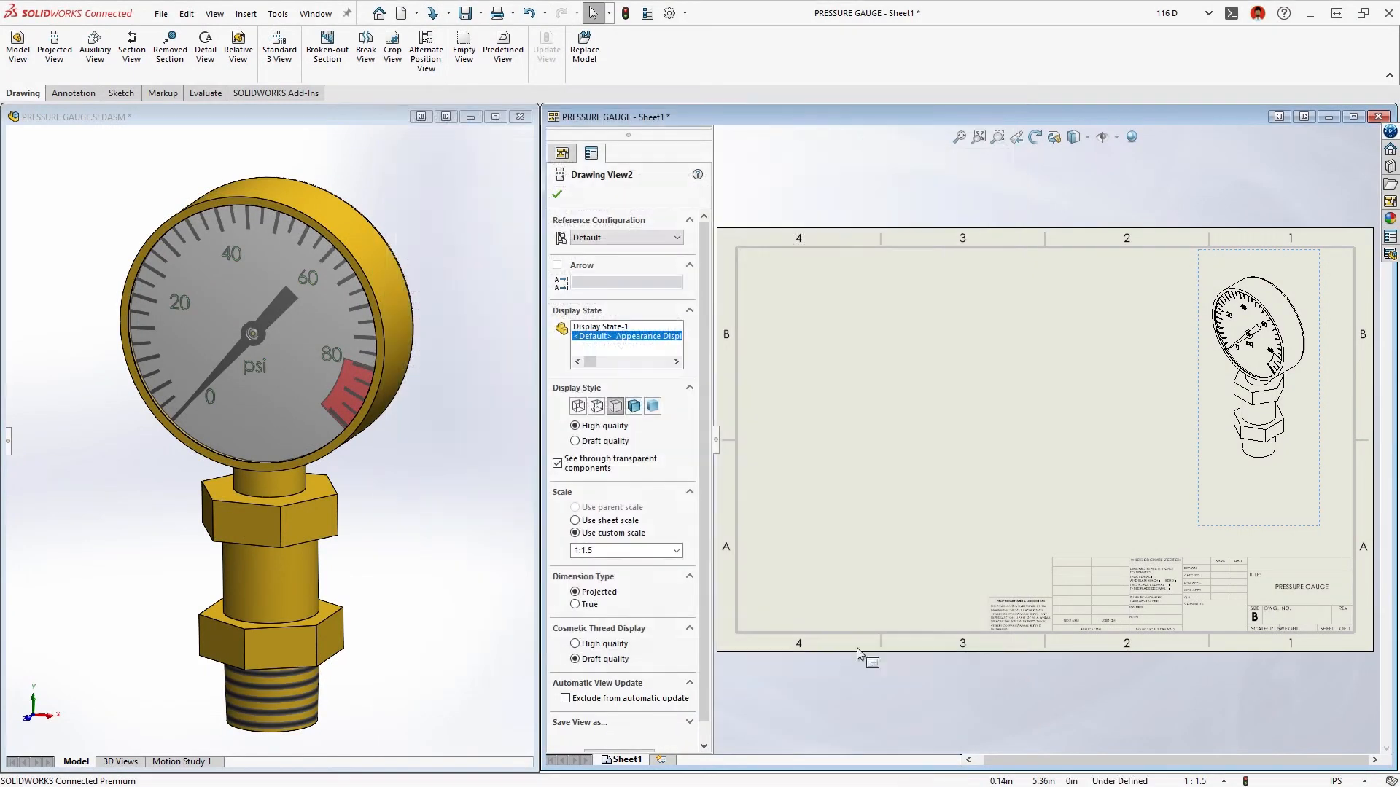
click(1391, 202)
drag(1099, 437, 865, 372)
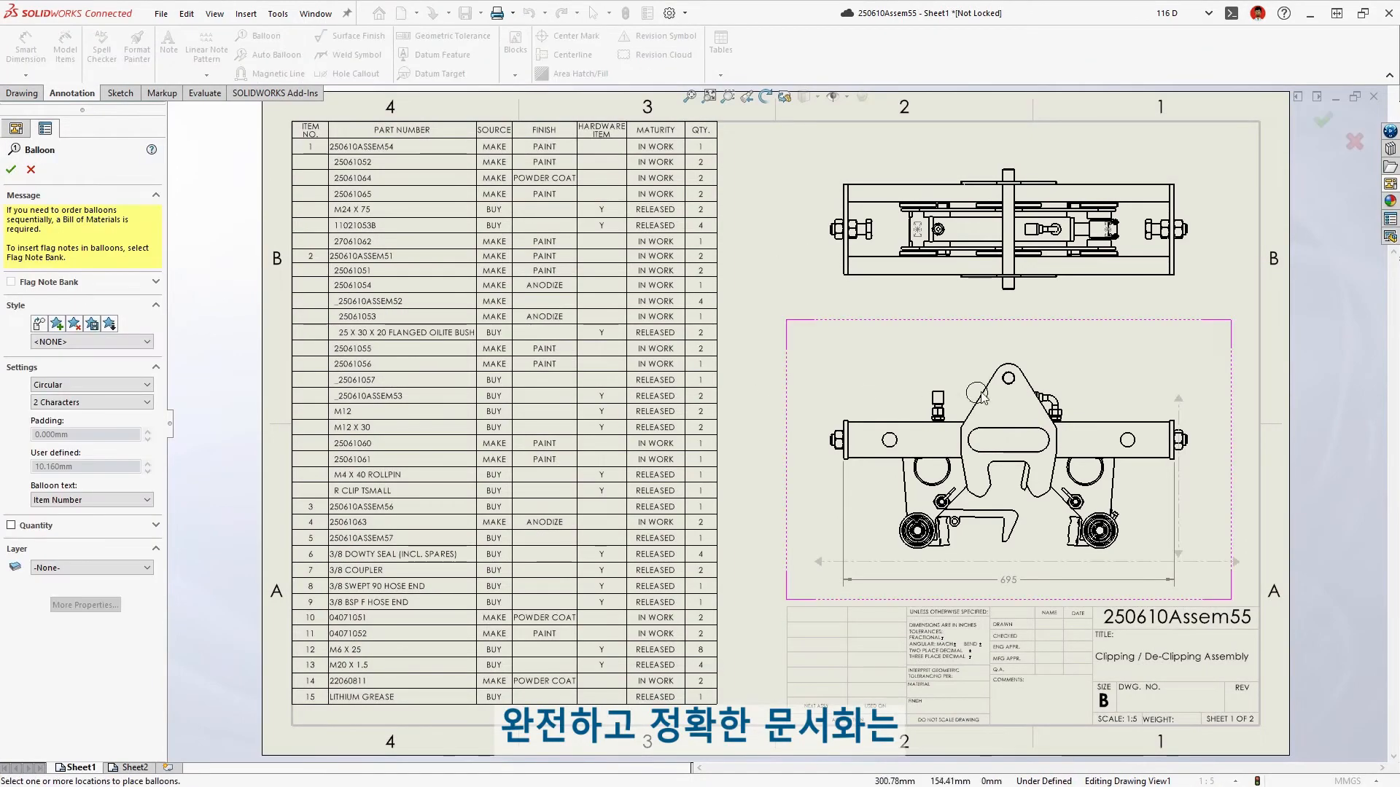
Attach a circular item-number balloon to the triangular attachment plate in the assembly's front view and place it above the view.
click(981, 393)
click(848, 340)
key(Escape)
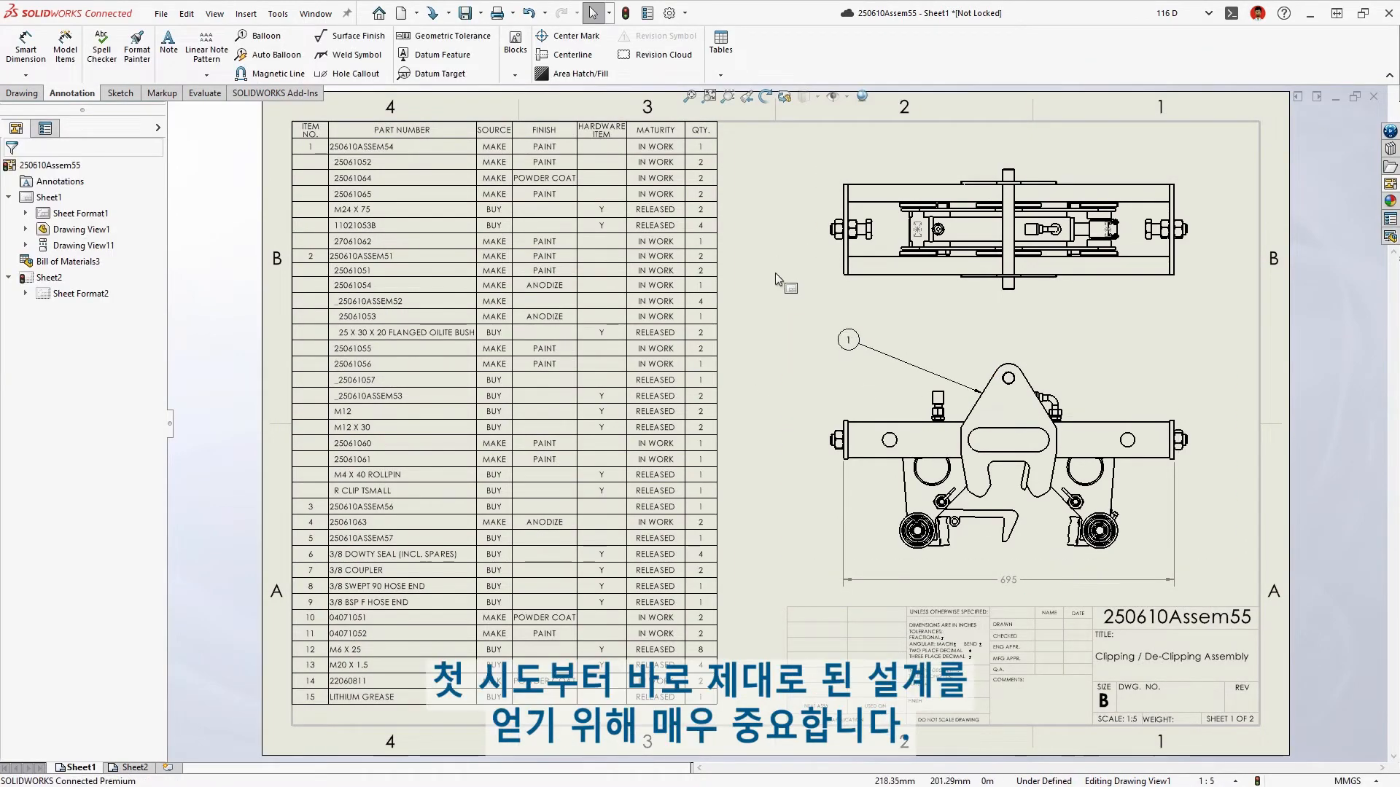
Place the annotated front view of part 25061064 and its projected side view on Sheet2.
right_click(537, 177)
click(558, 364)
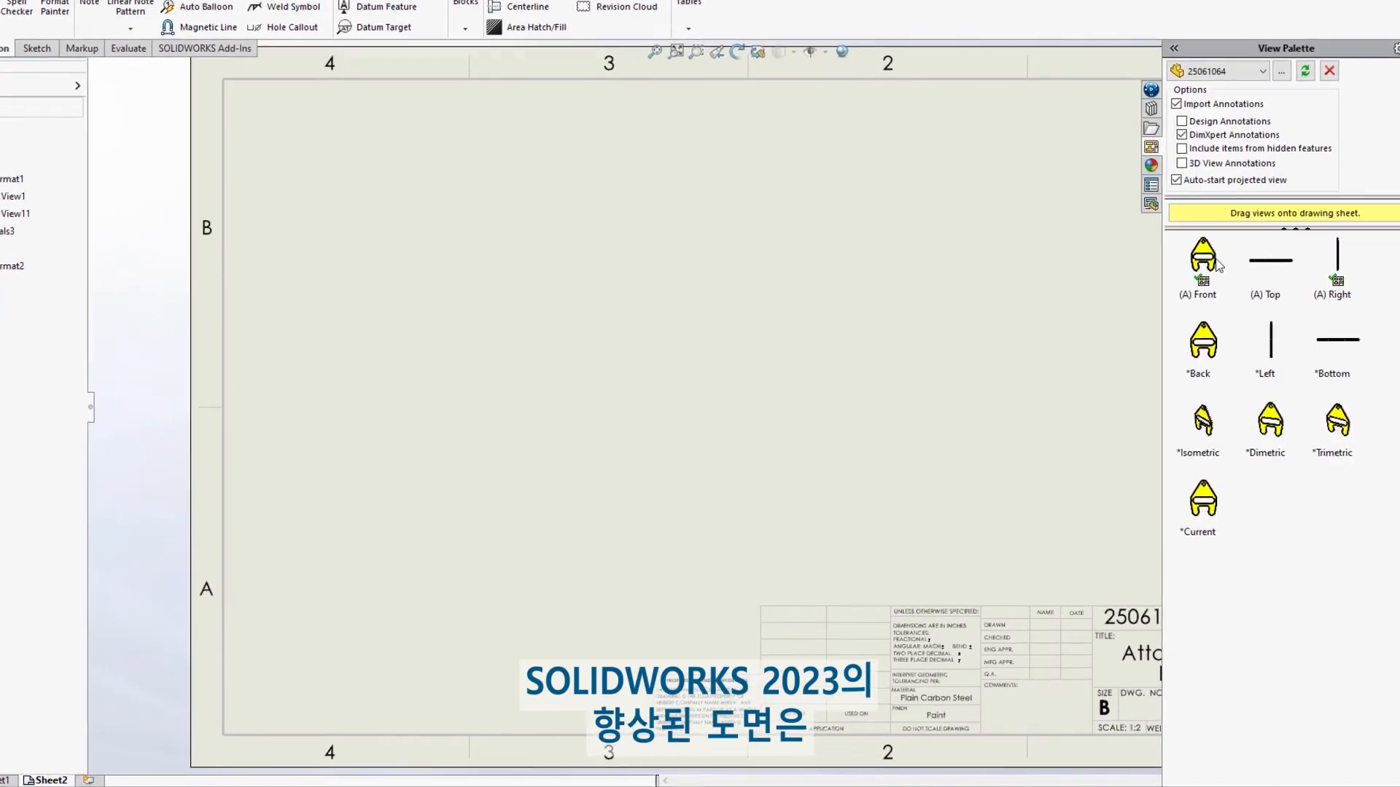
mouse_move(1196, 343)
mouse_down()
mouse_move(543, 413)
mouse_move(489, 383)
mouse_up()
click(977, 364)
key(Escape)
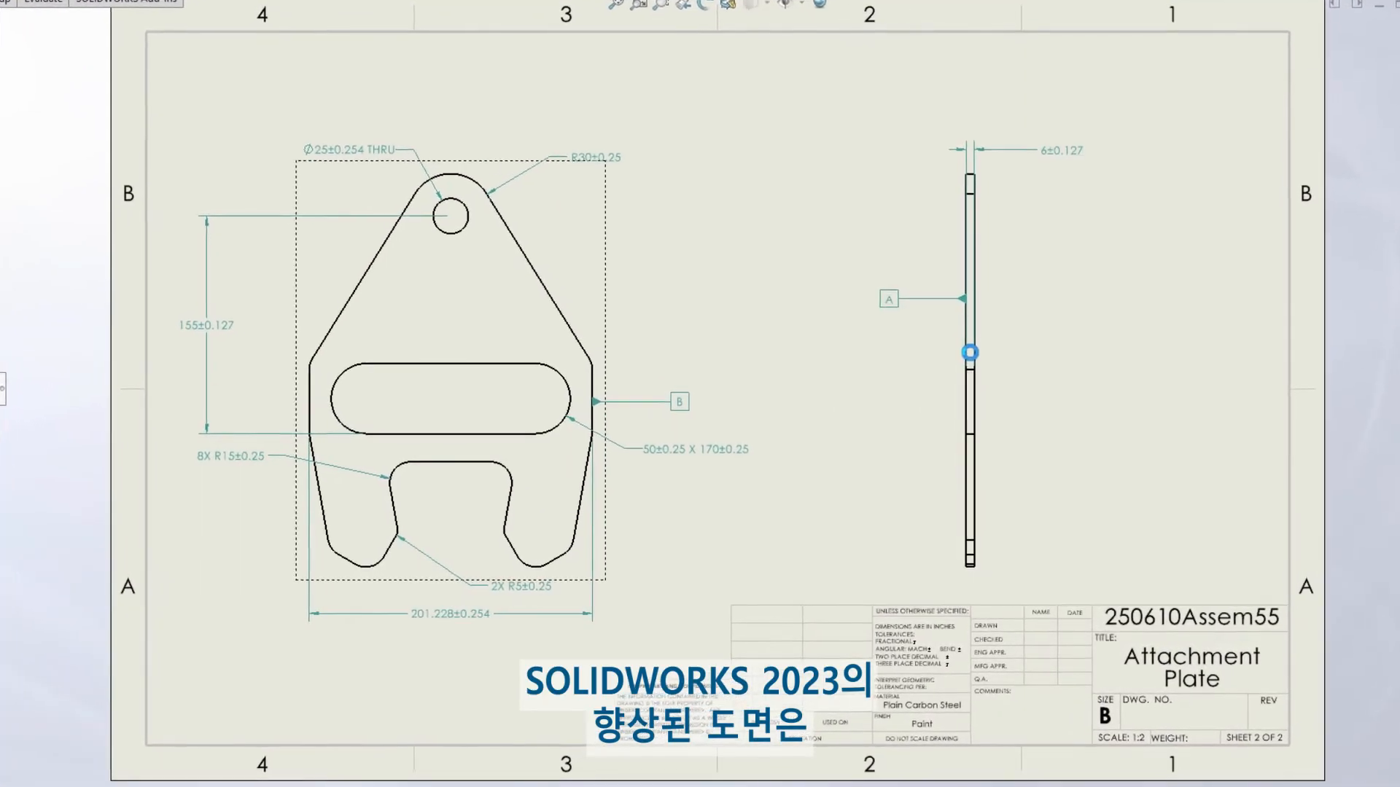
Attach a position tolerance of .05 with material condition M and a 0.01 max tolerance to the plate's slot, and add a datum.
click(557, 372)
click(665, 240)
click(767, 352)
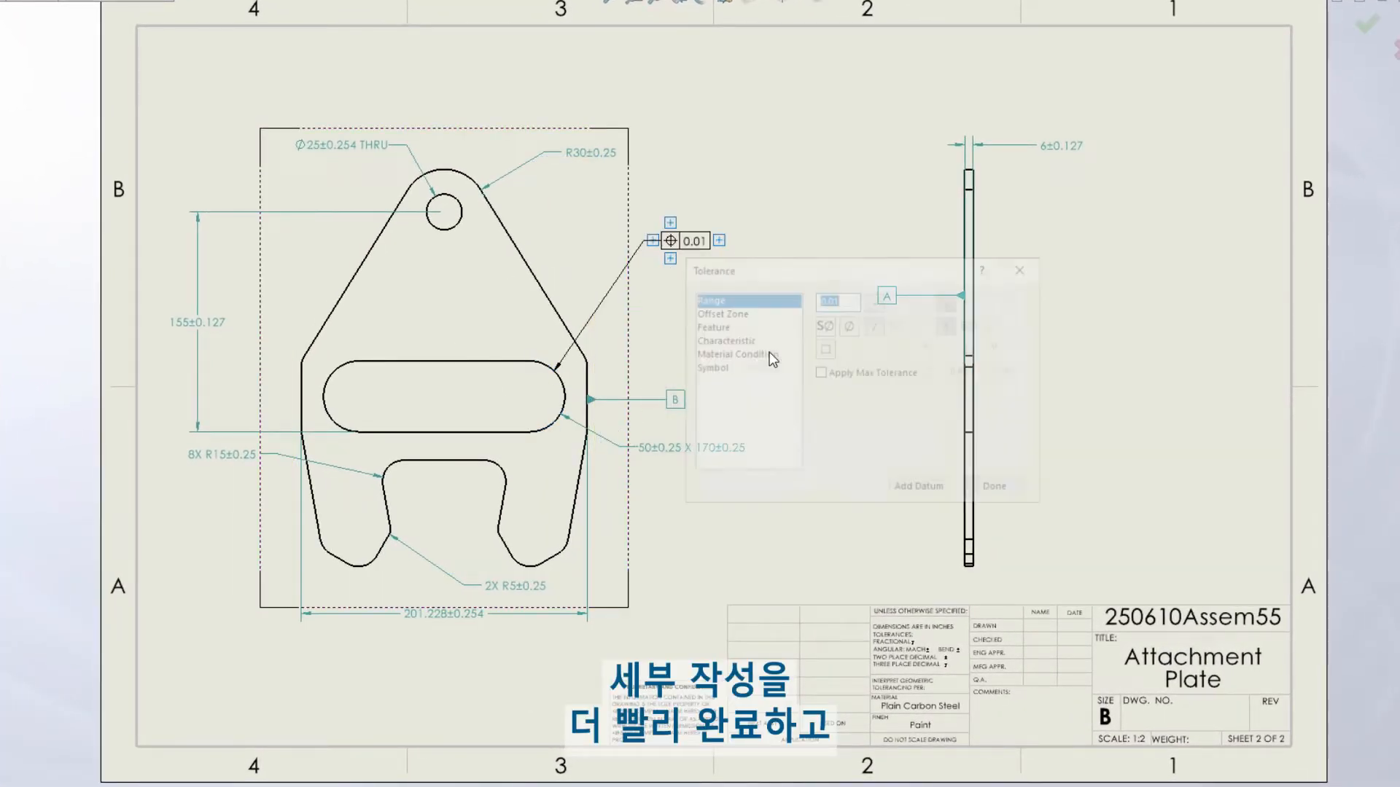
text(.05)
click(767, 353)
click(822, 298)
click(705, 297)
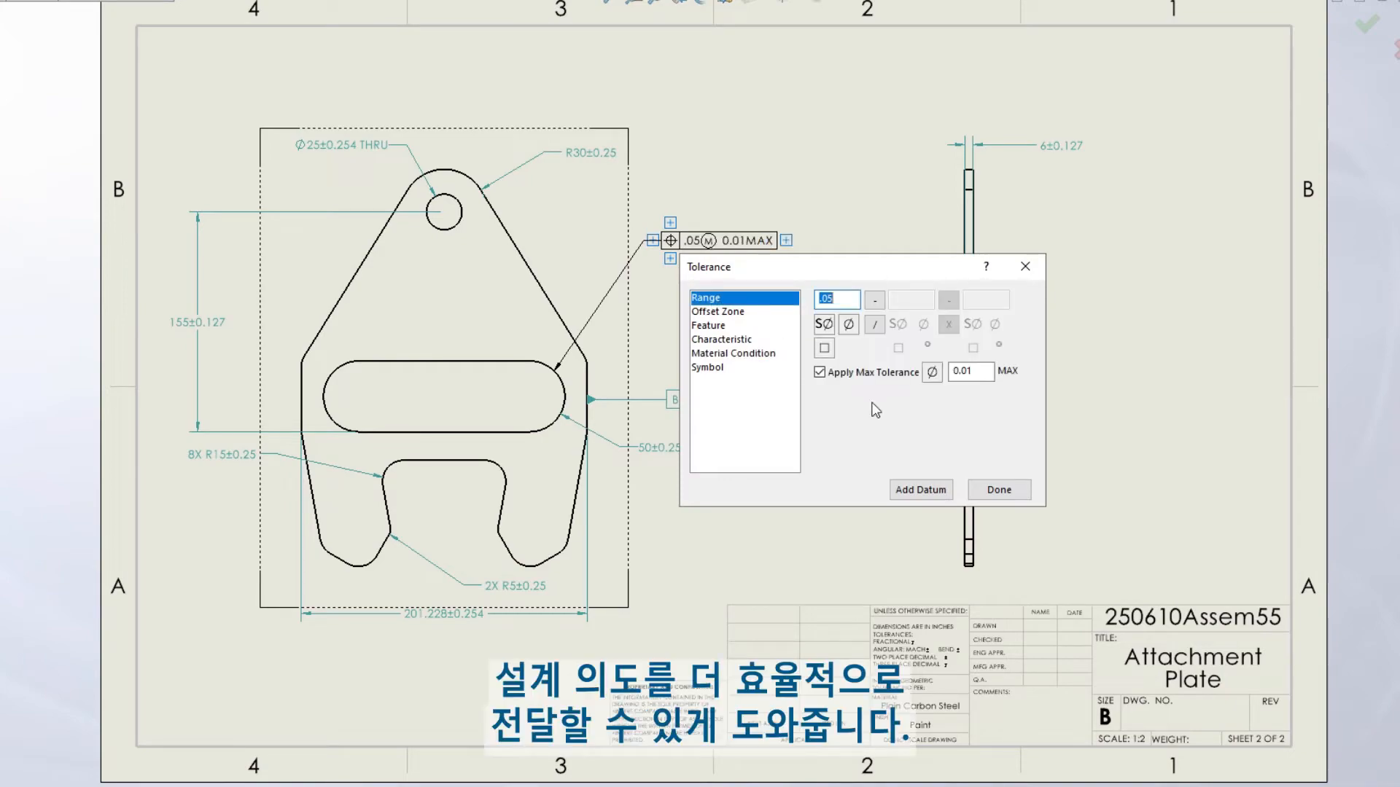
click(920, 490)
key(Return)
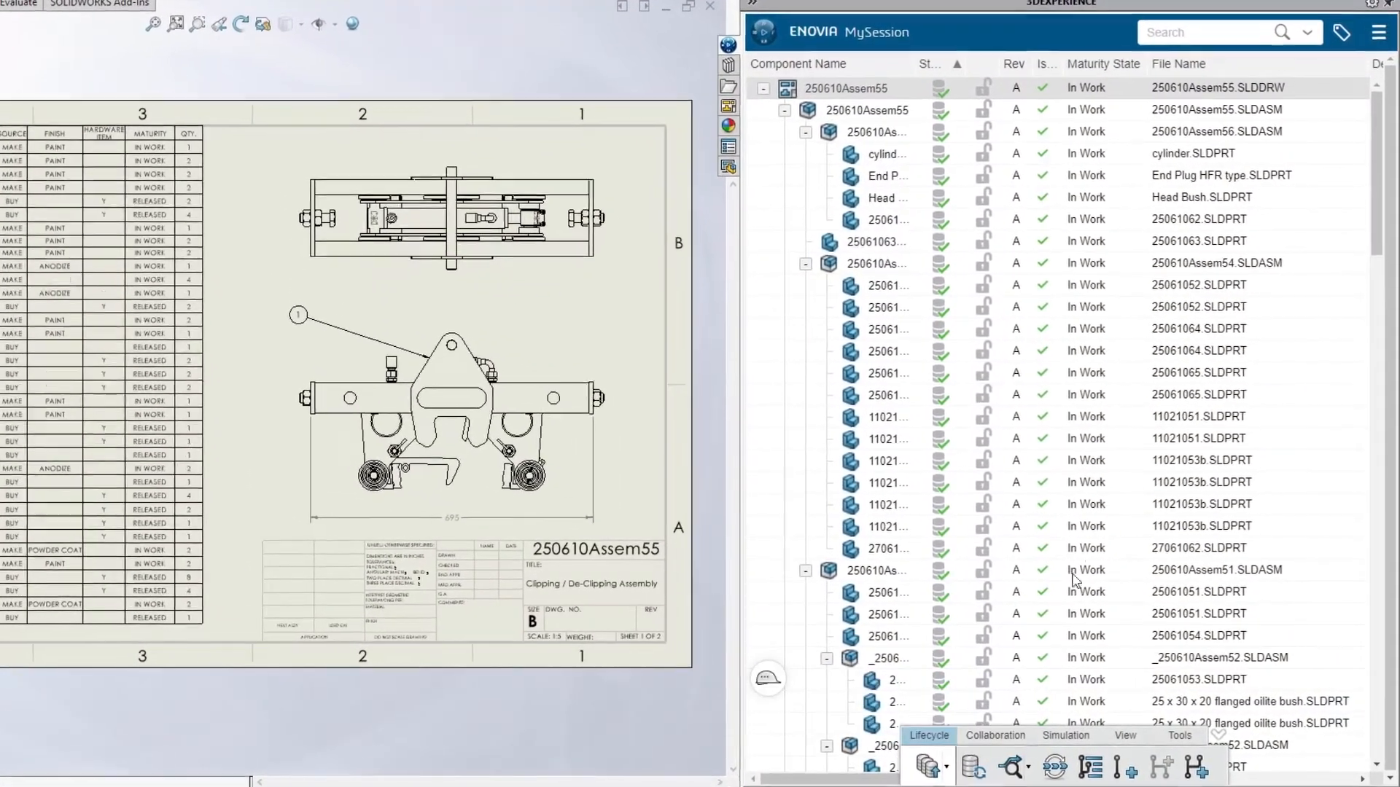
Change the maturity state of the 250610Assem55 drawing from In Work to Frozen.
click(1056, 766)
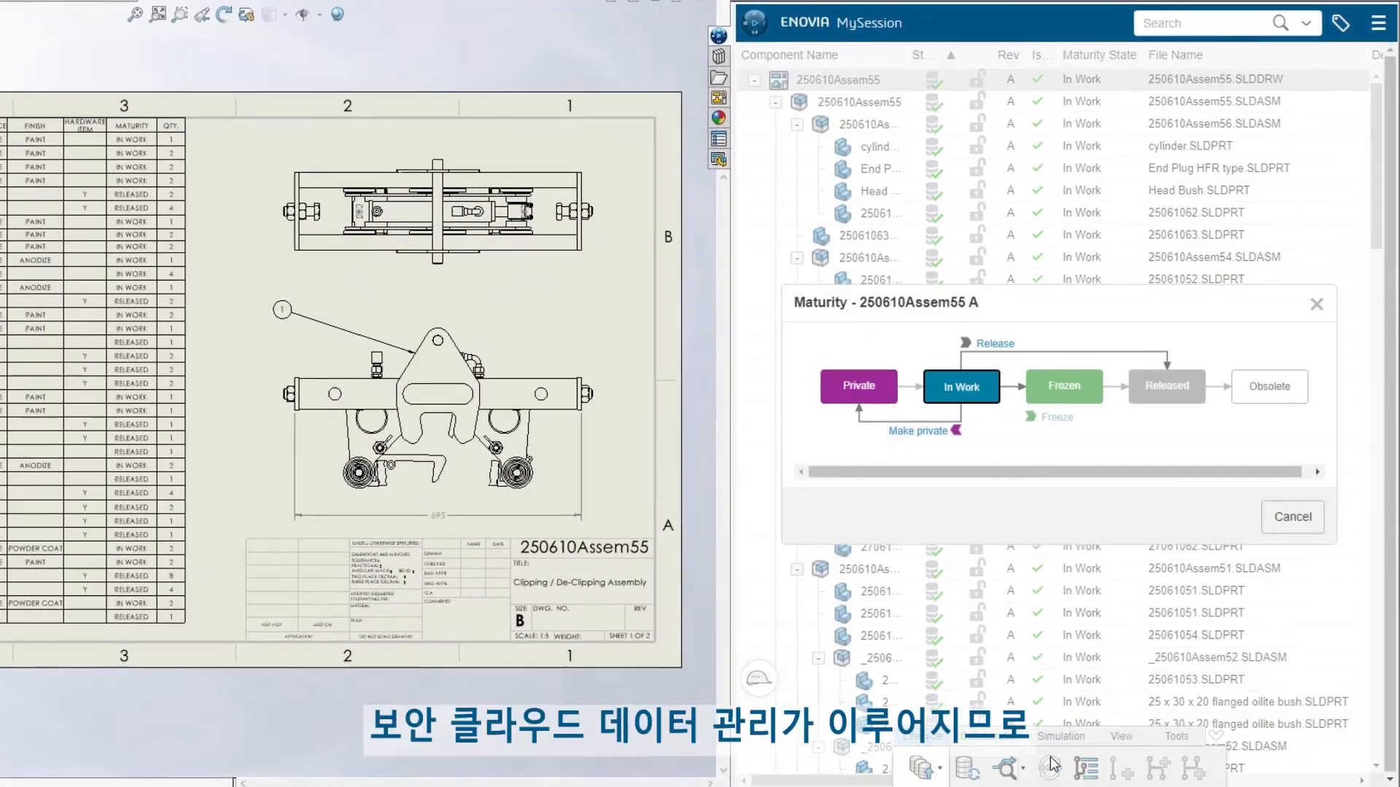
click(1064, 420)
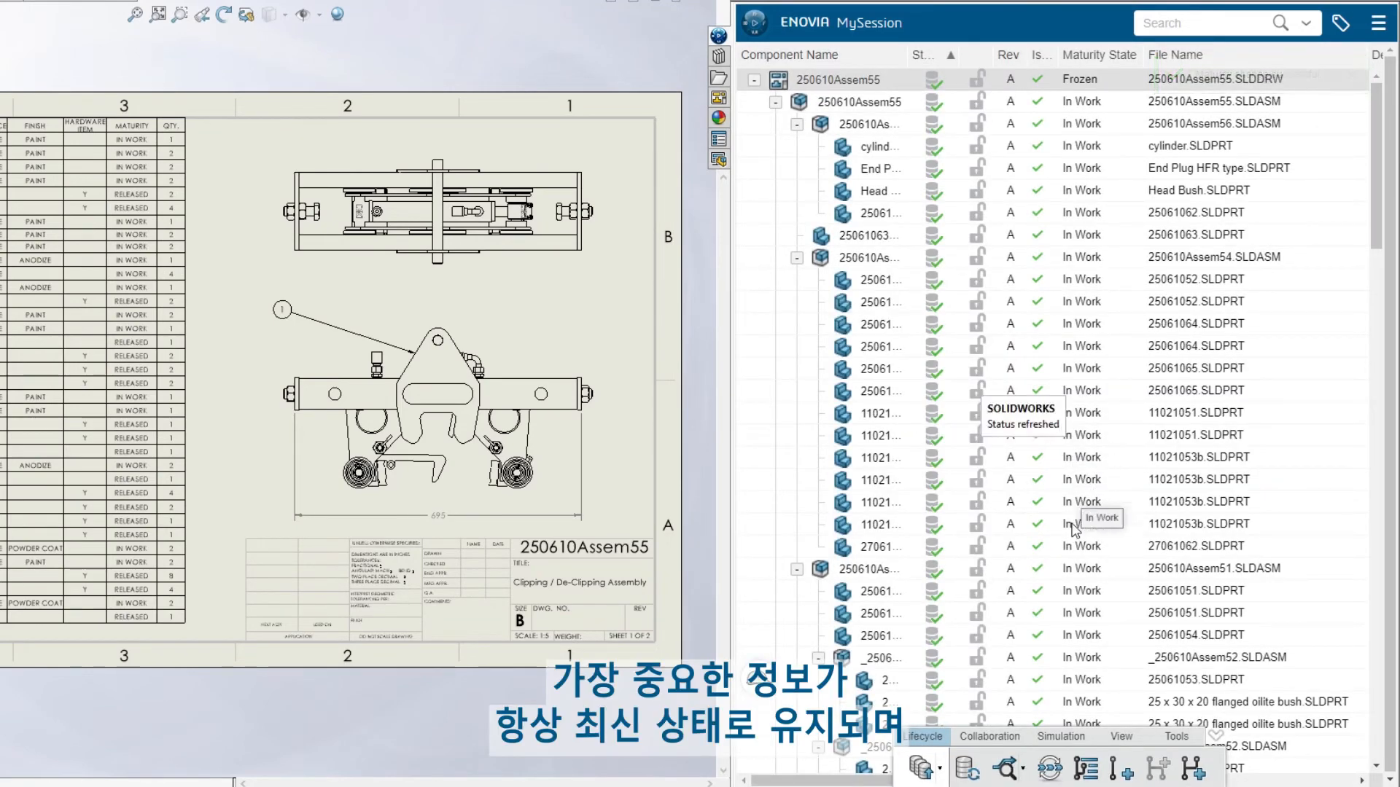
Open the 250610Assem55 drawing's information and reply "Done!" to the comment asking to prepare the drawing for release.
click(1122, 736)
click(1145, 769)
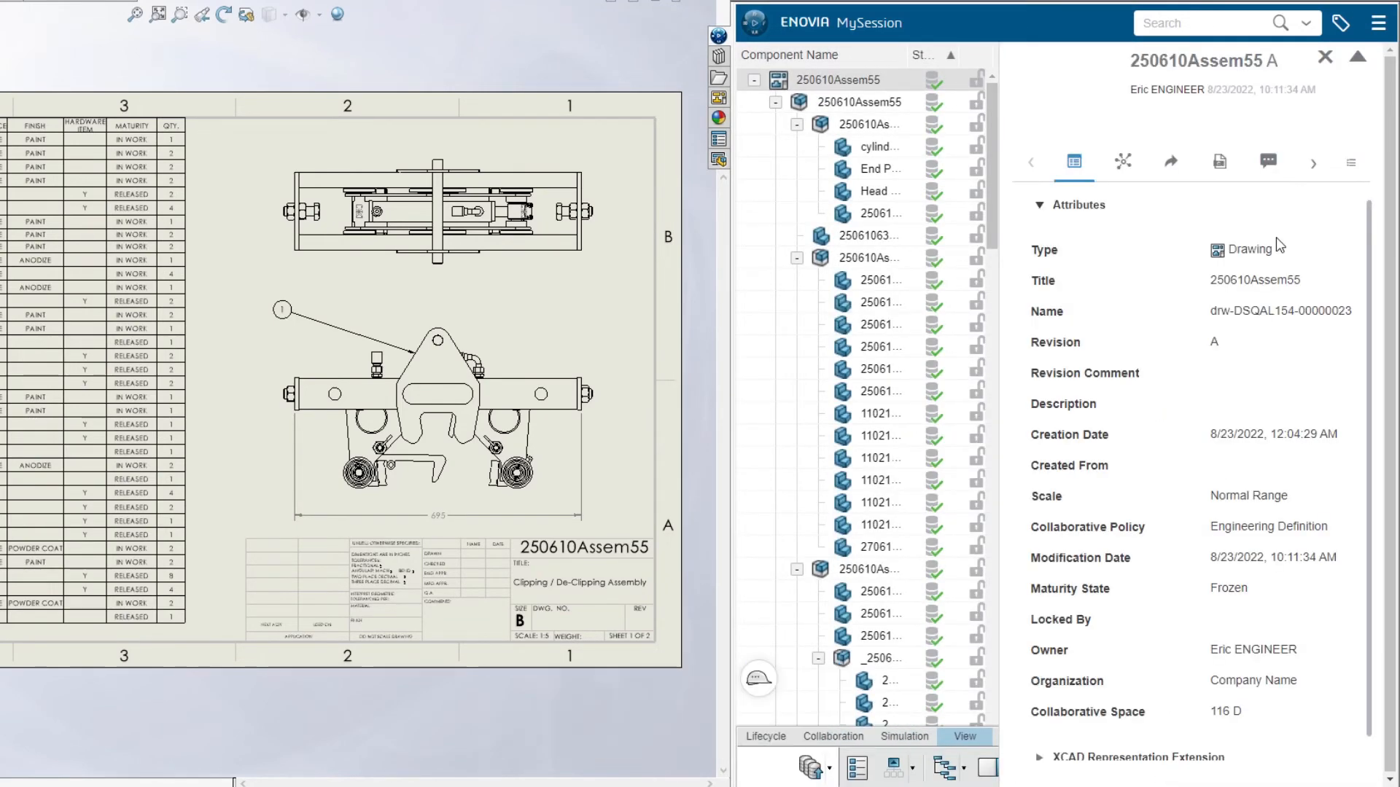
click(1274, 171)
click(1086, 293)
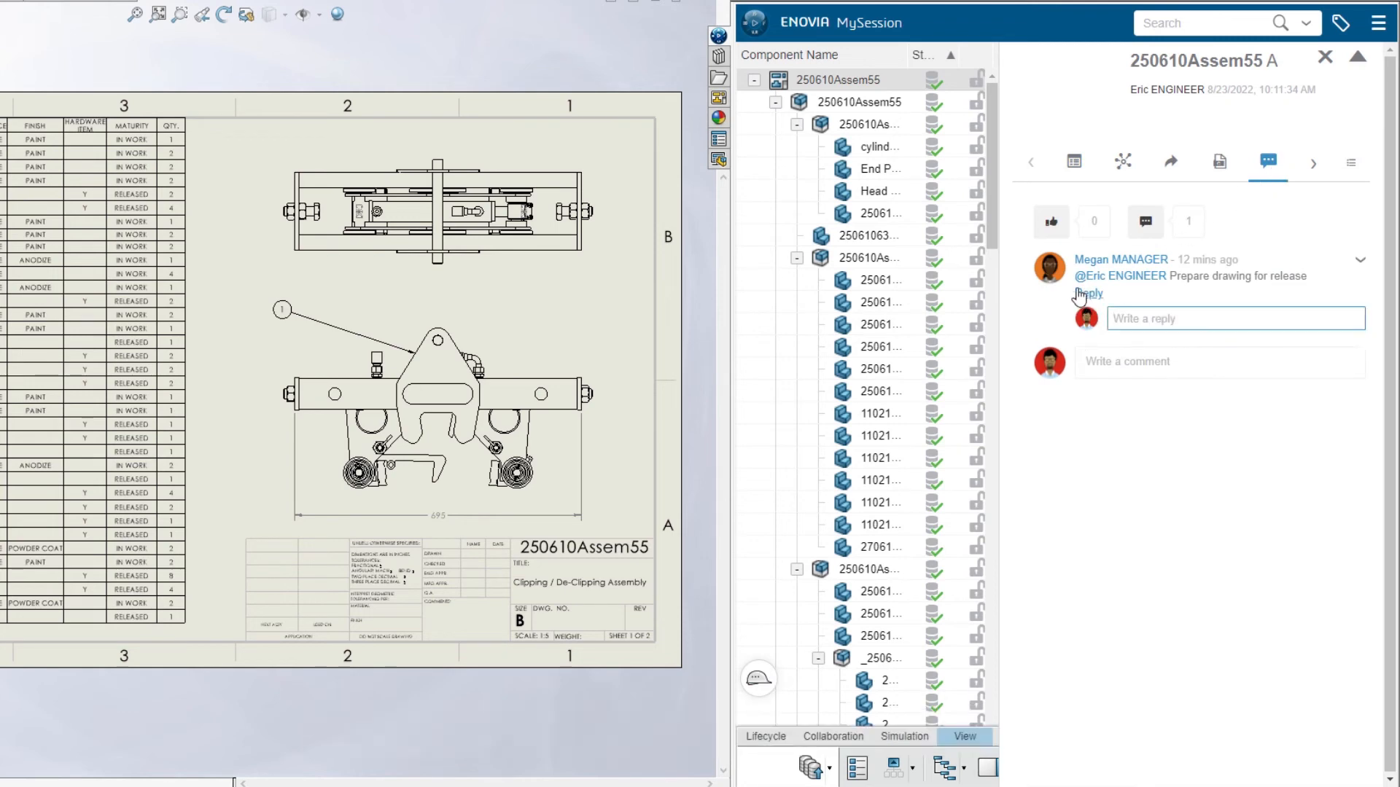
text(Done!)
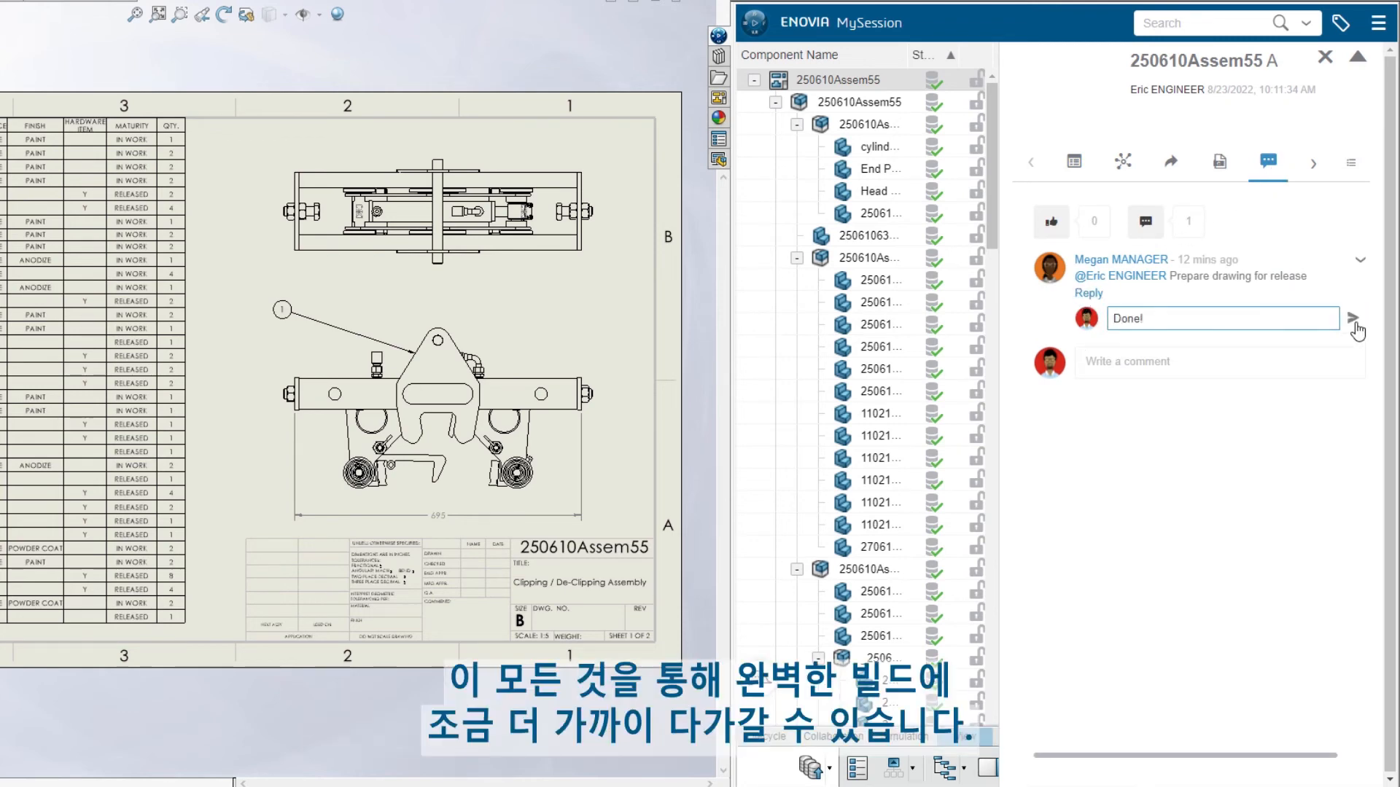
click(1354, 322)
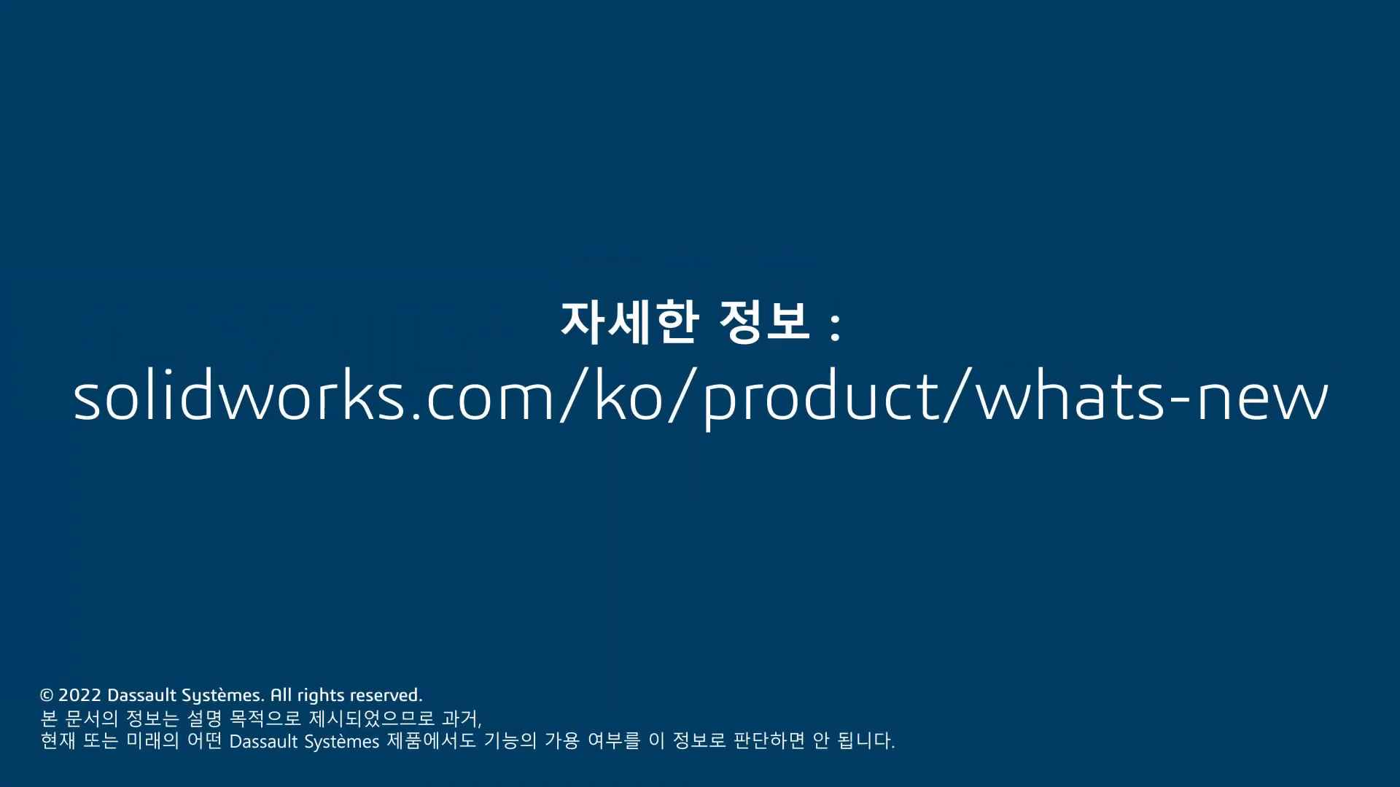